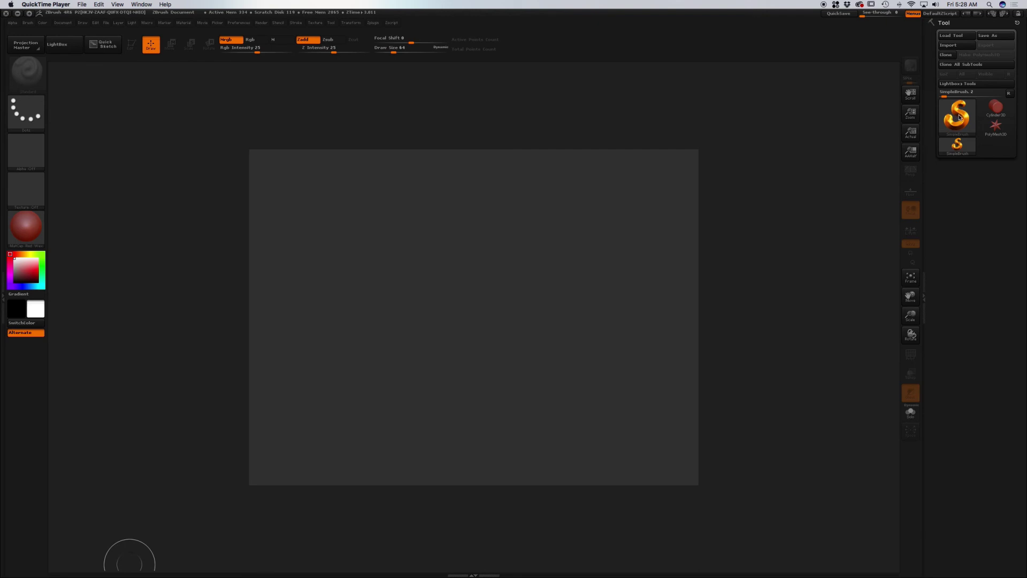
click(960, 116)
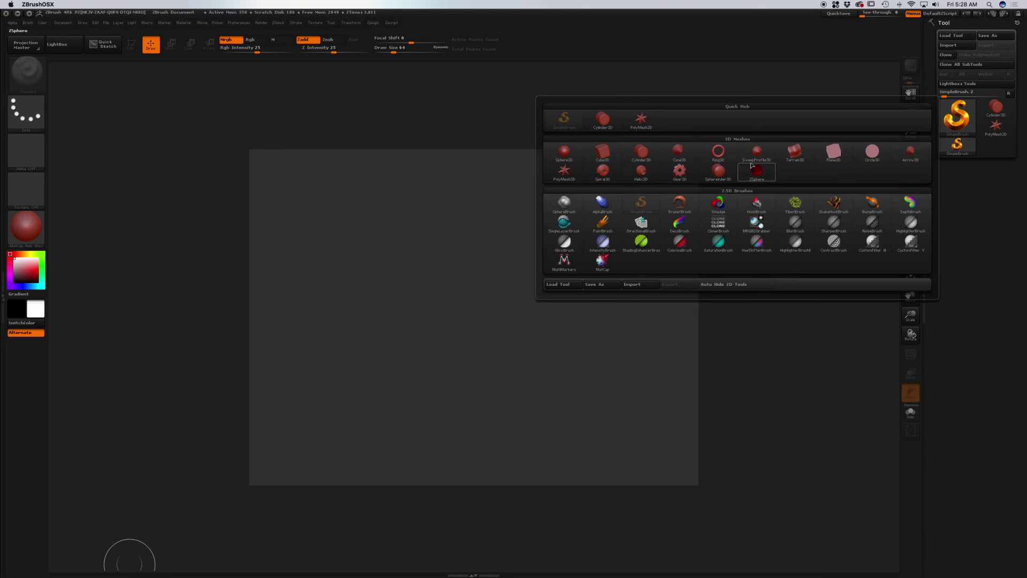
Step: Draw a ZSphere in the middle of the canvas and enter Edit mode
mouse_move(764, 175)
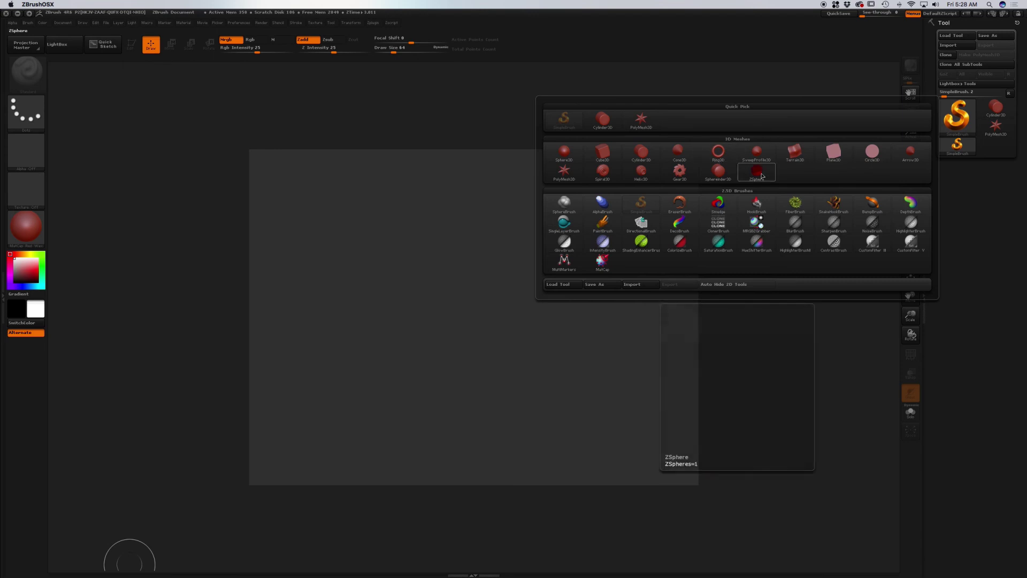
click(762, 175)
mouse_move(468, 311)
mouse_down()
mouse_move(498, 358)
mouse_move(480, 401)
mouse_move(464, 399)
mouse_move(470, 419)
mouse_move(599, 383)
mouse_move(454, 391)
mouse_move(465, 401)
mouse_move(571, 390)
mouse_move(489, 393)
mouse_move(664, 428)
mouse_up()
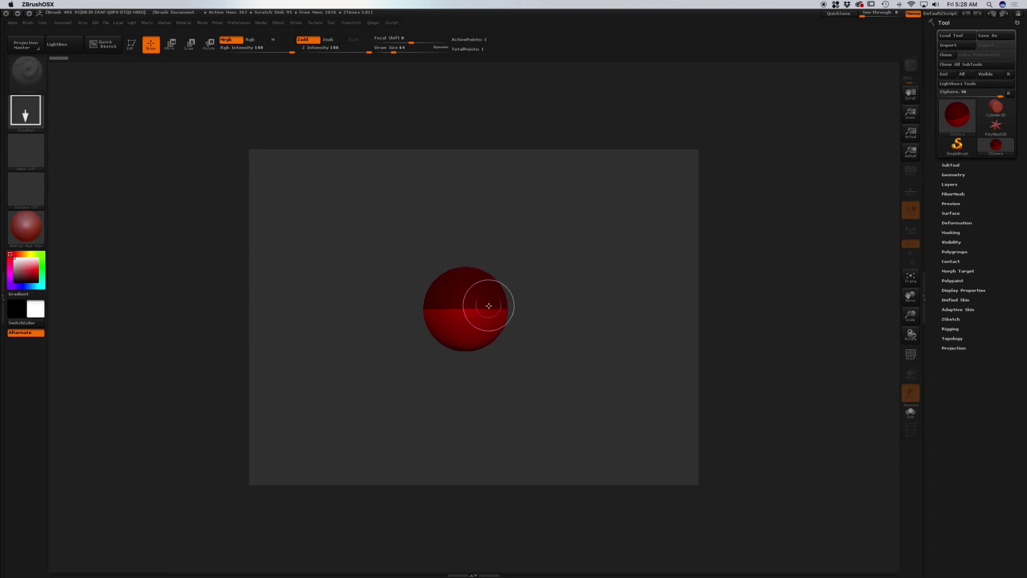
click(132, 45)
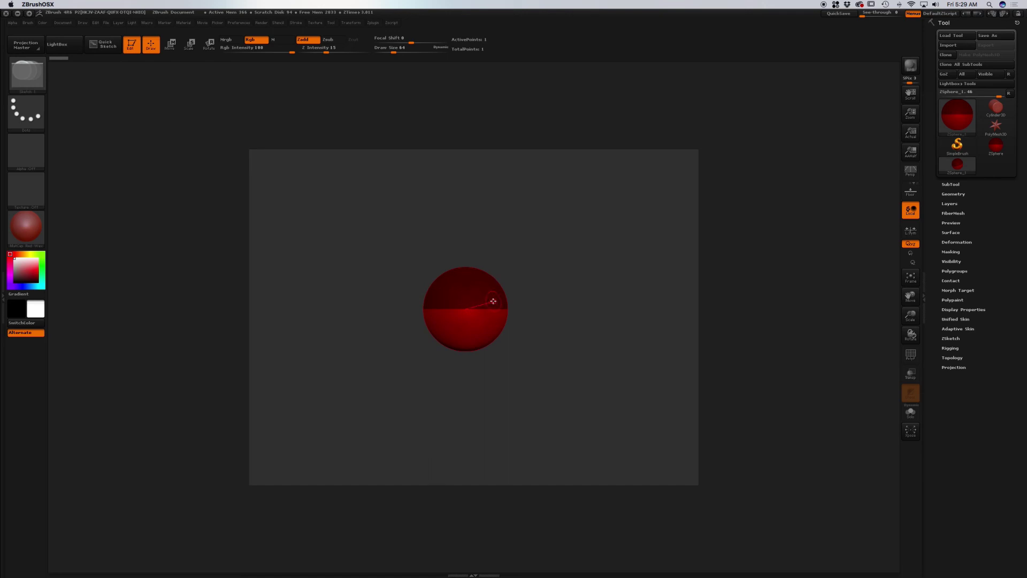
Step: Activate symmetry for the ZSphere
click(351, 23)
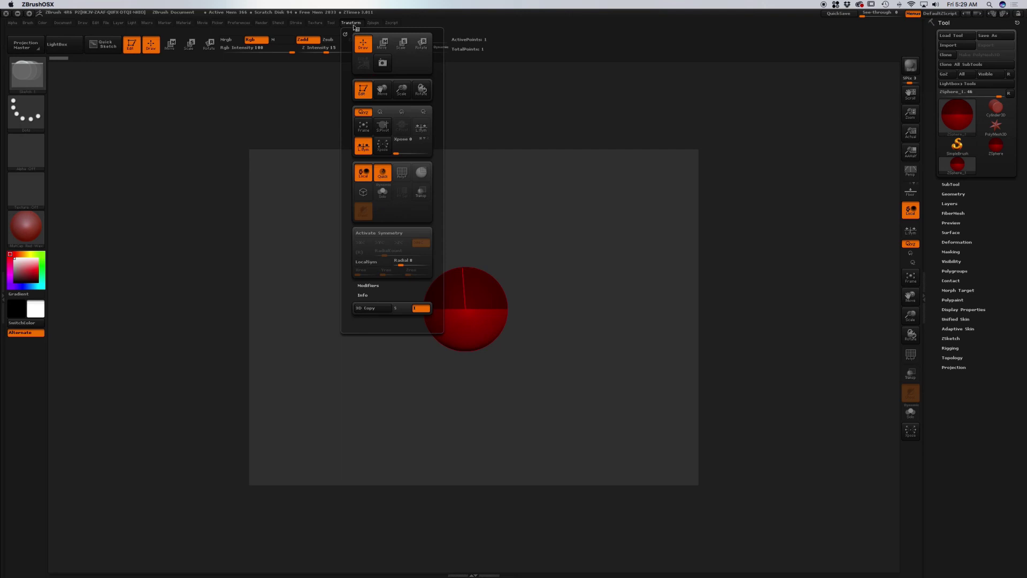
click(383, 234)
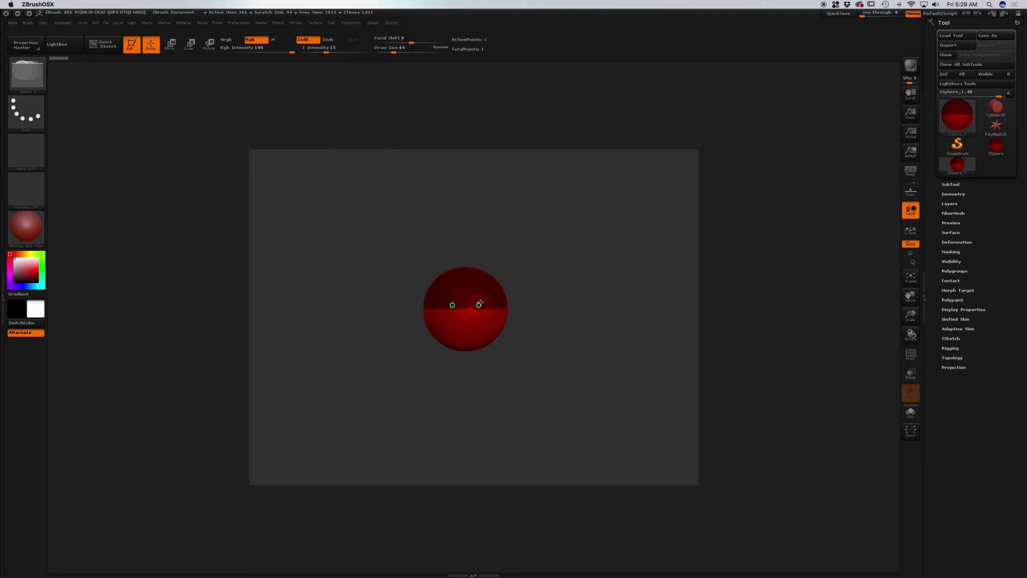
drag(488, 294, 480, 300)
Step: Add a smaller child ZSphere centred on the crown of the root ZSphere, using X symmetry
drag(535, 265, 540, 306)
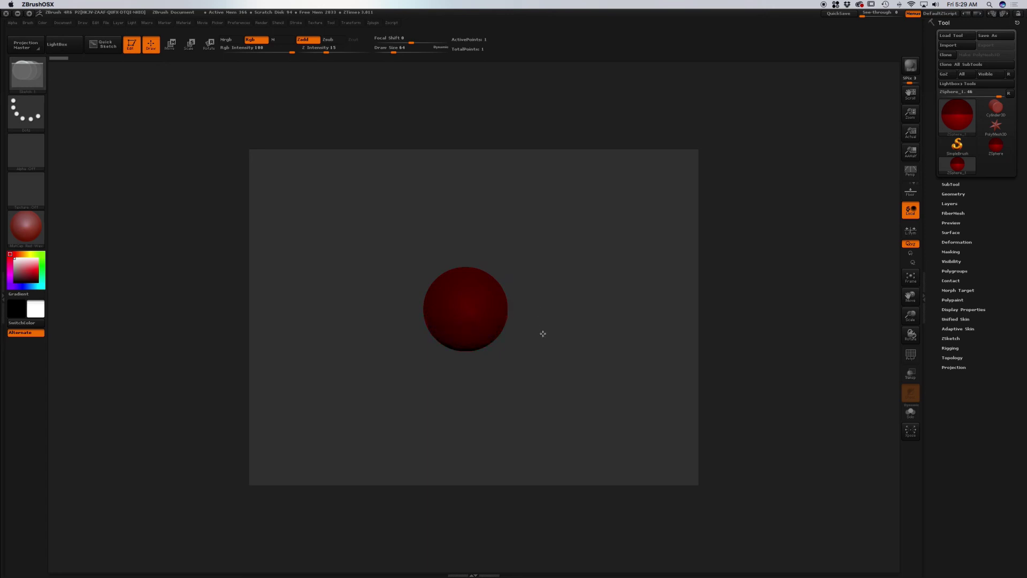
key(x)
drag(466, 308, 478, 322)
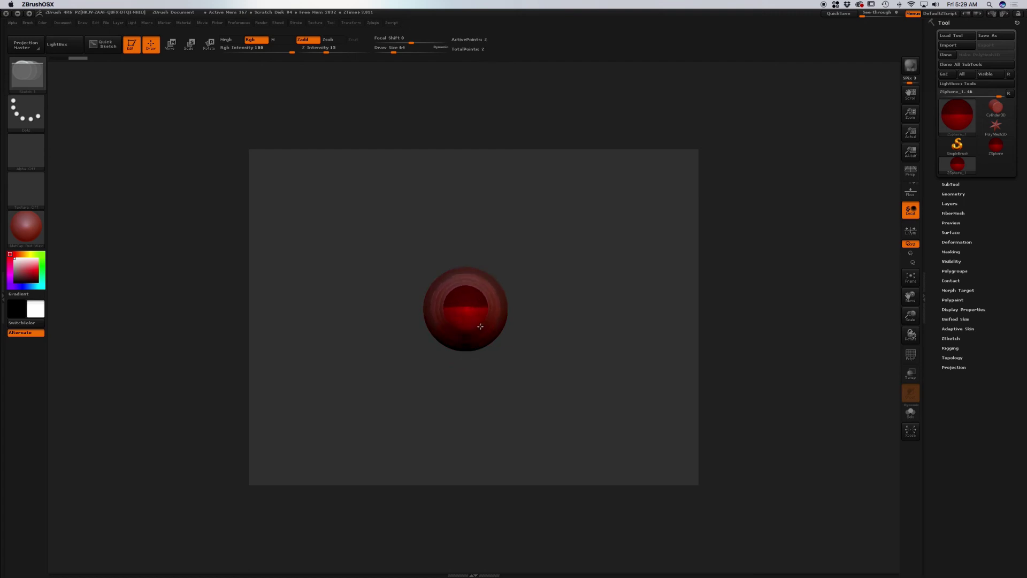
drag(559, 343, 557, 242)
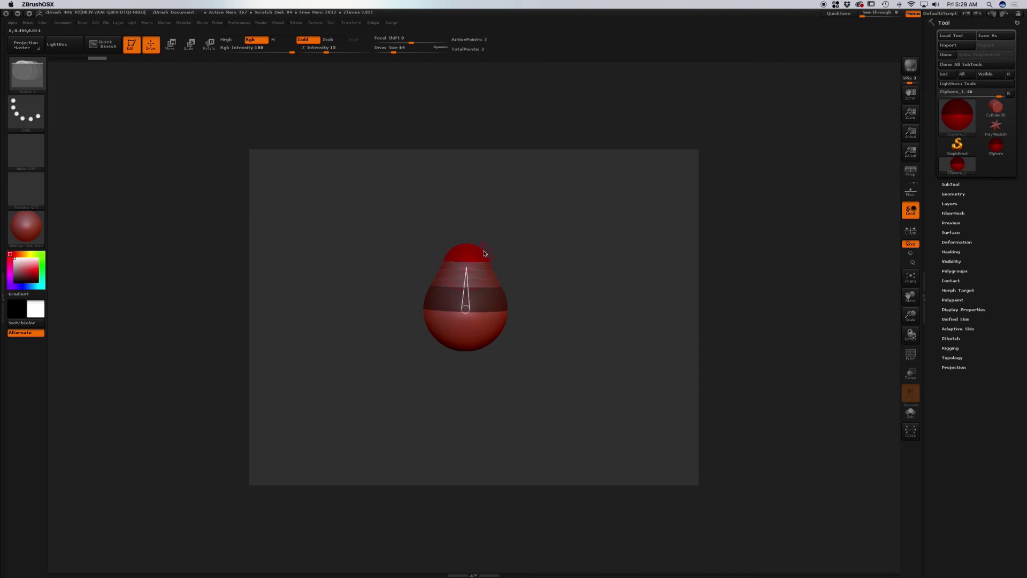
Step: Move the child ZSphere slightly farther above the root ZSphere and enlarge it to about two thirds of the root's width
click(170, 44)
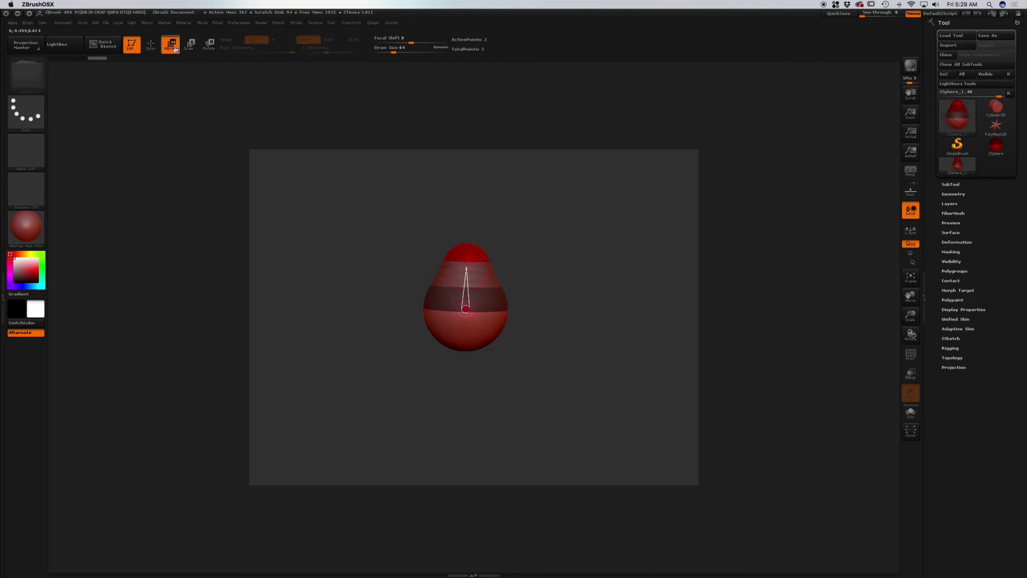
drag(473, 260, 508, 244)
click(189, 43)
drag(505, 254, 481, 275)
click(208, 44)
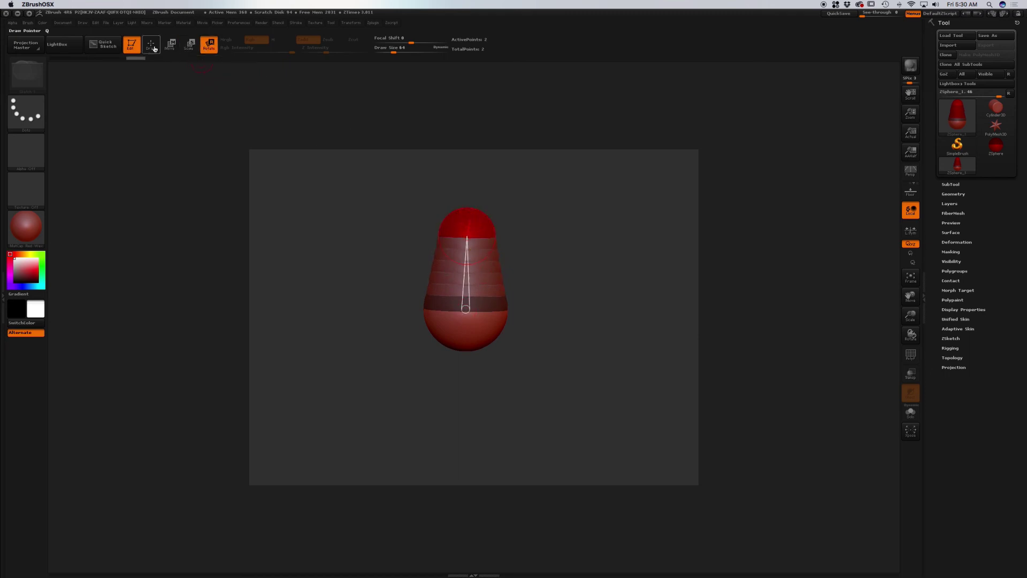
click(170, 45)
drag(479, 219, 481, 236)
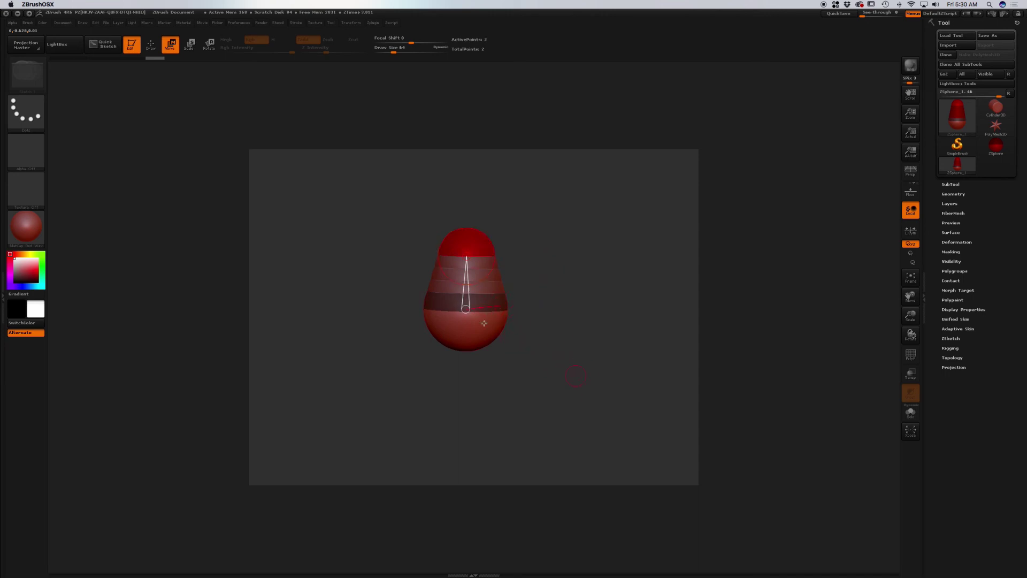
Step: Add a third ZSphere centred on the crown of the upper ZSphere, nearly as wide as its parent
drag(538, 271, 558, 344)
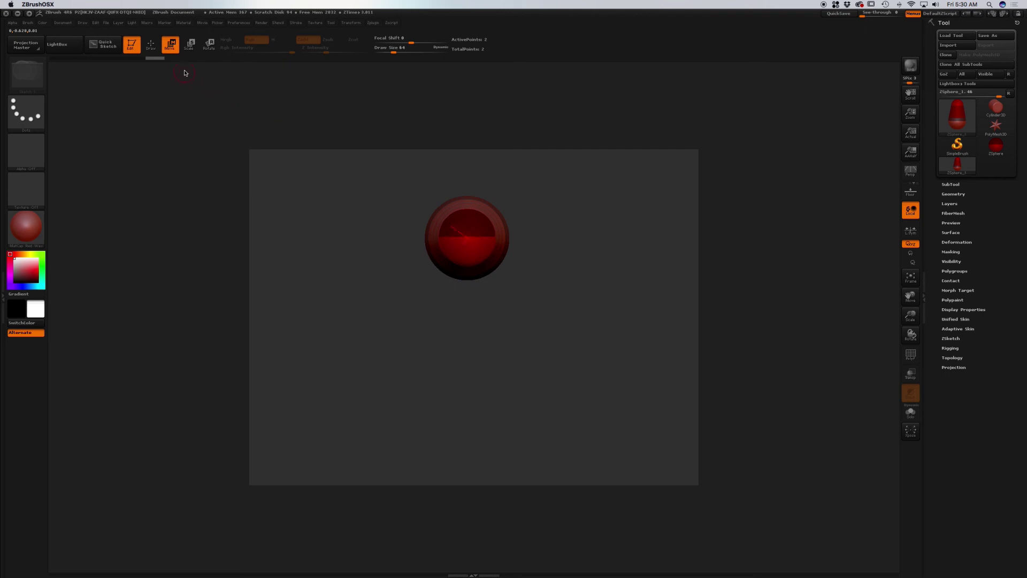
click(151, 45)
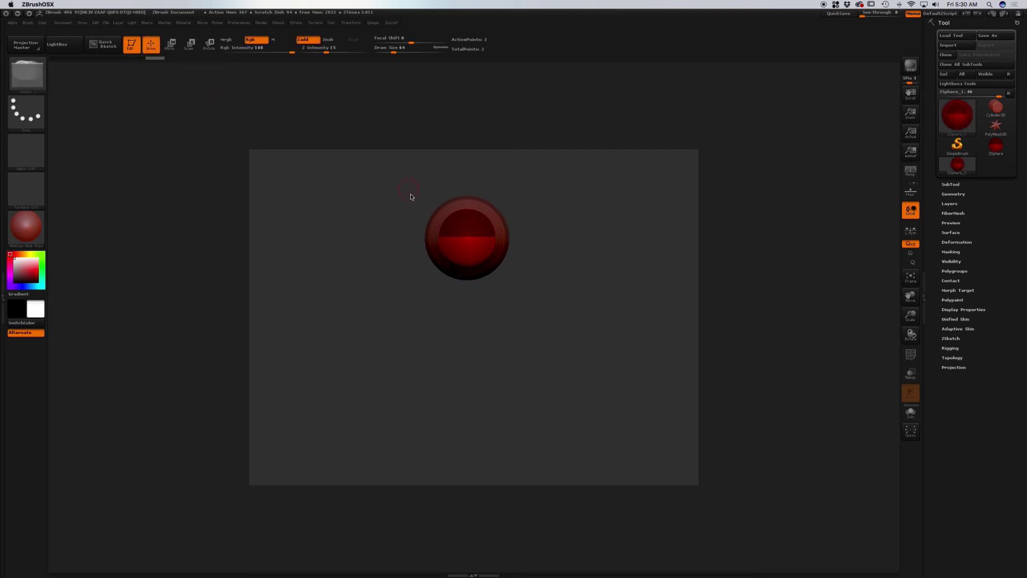
drag(468, 239, 483, 259)
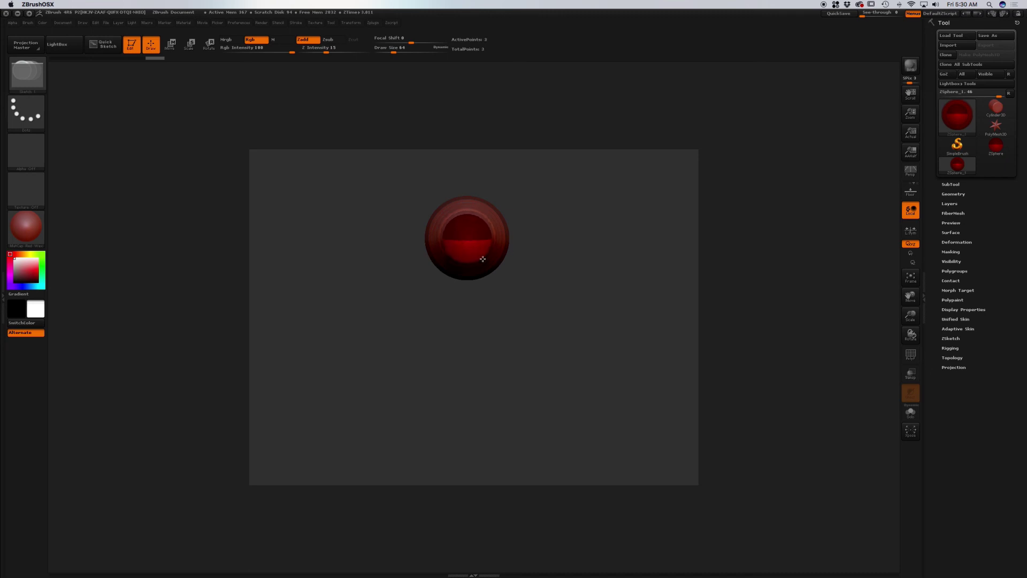
drag(557, 303, 563, 200)
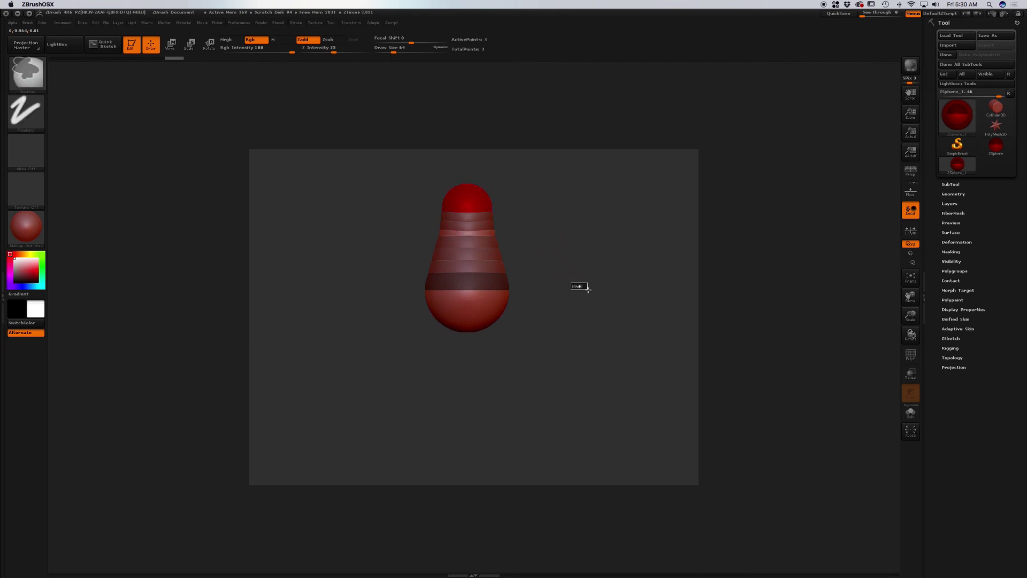
drag(562, 251, 565, 272)
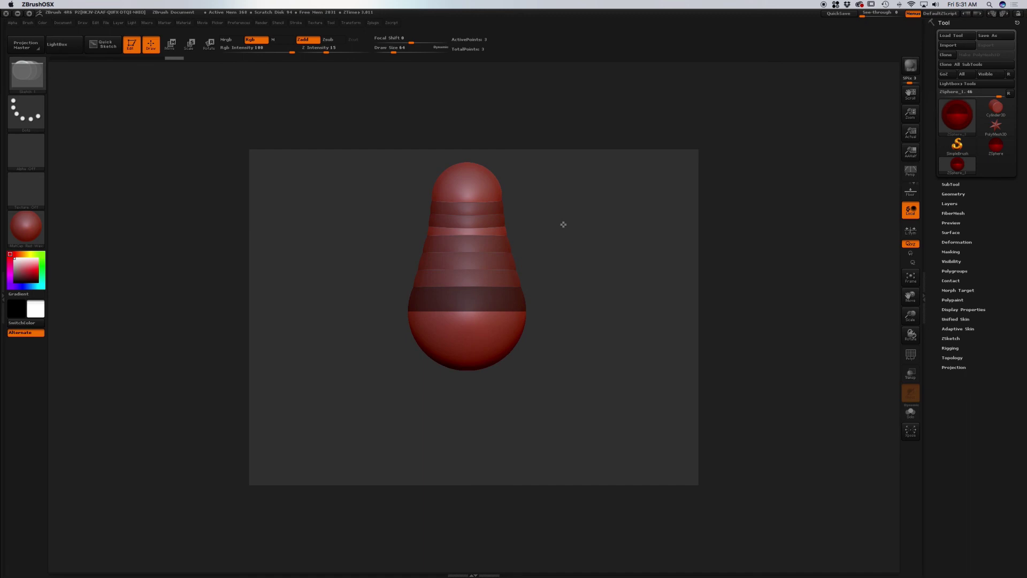
alt+drag(555, 225, 562, 289)
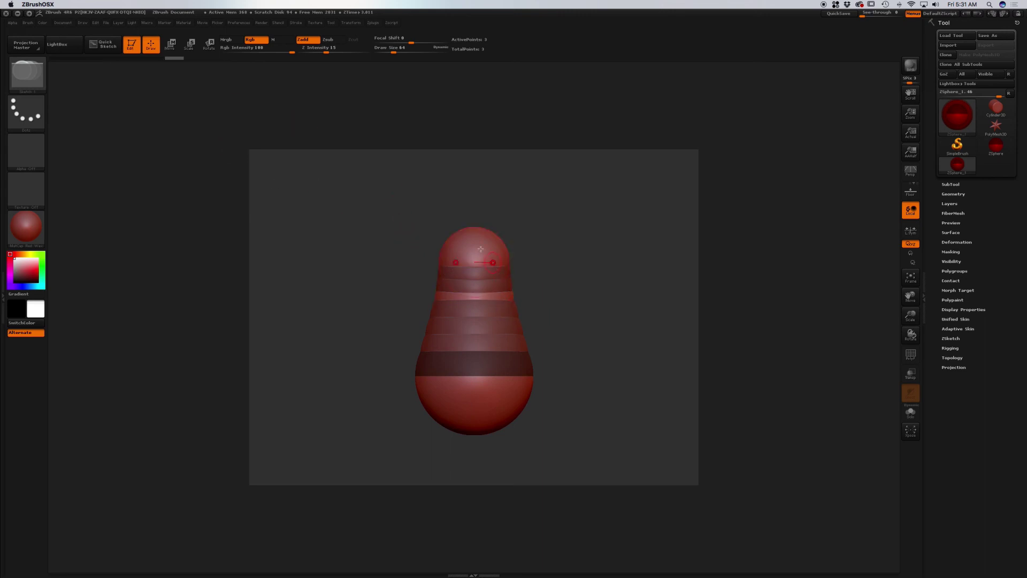
Step: Scale up the topmost ZSphere to form a rounded head wider than the neck below it
click(171, 44)
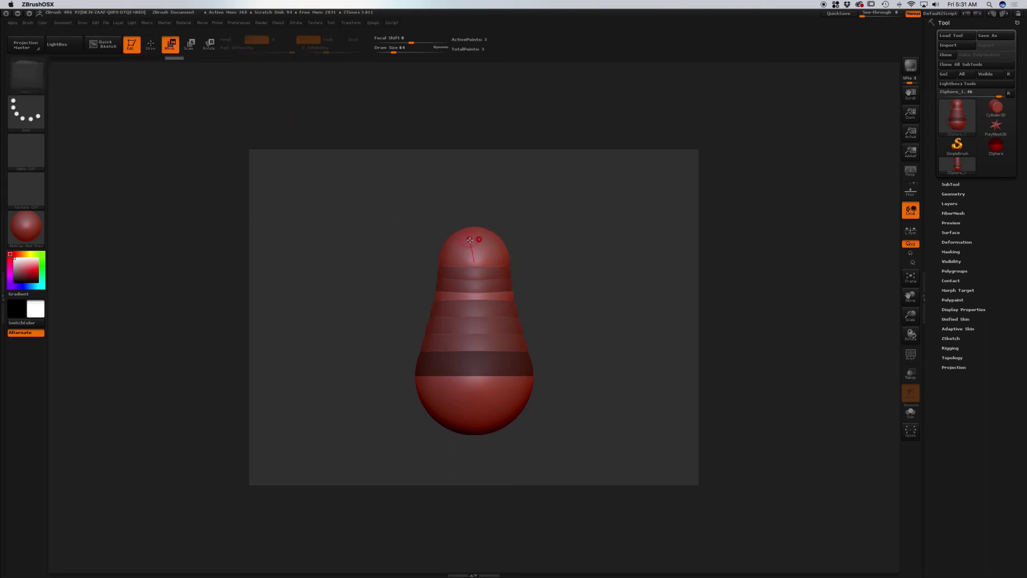
click(189, 44)
drag(486, 245, 492, 304)
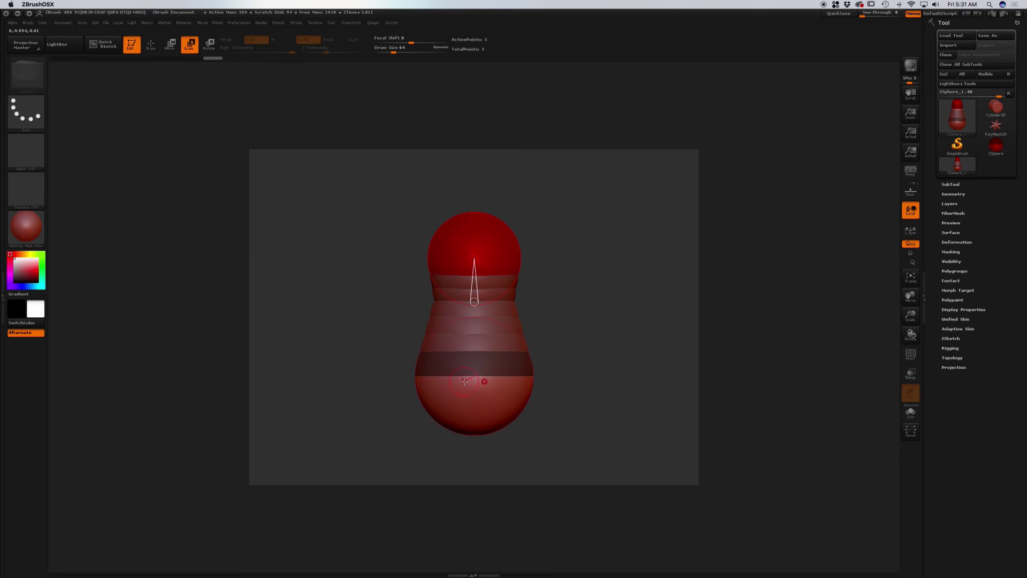
Step: Preview the ZSphere chain as an adaptive skin and return to the ZSphere view
click(958, 328)
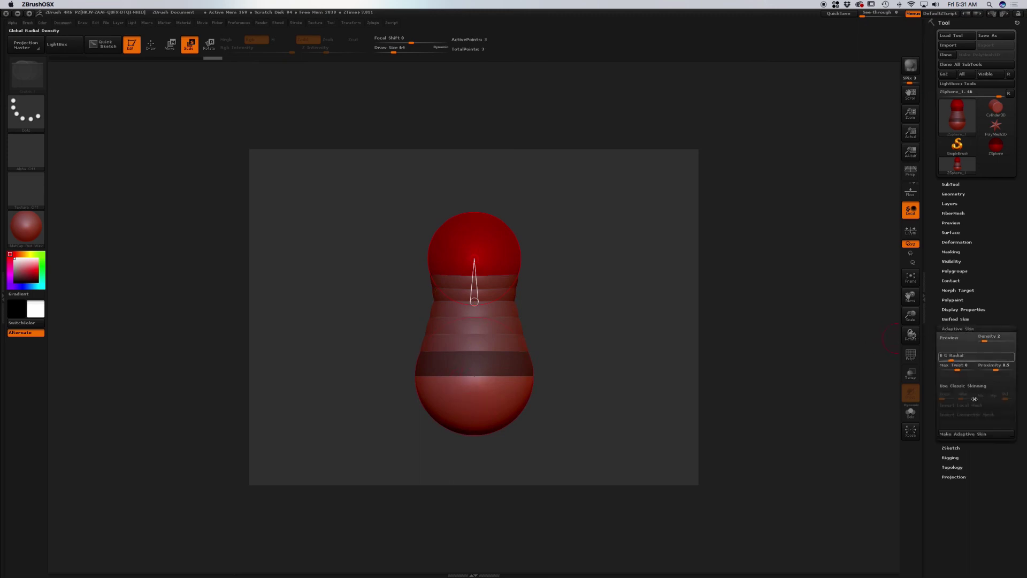
click(978, 438)
click(977, 438)
click(949, 337)
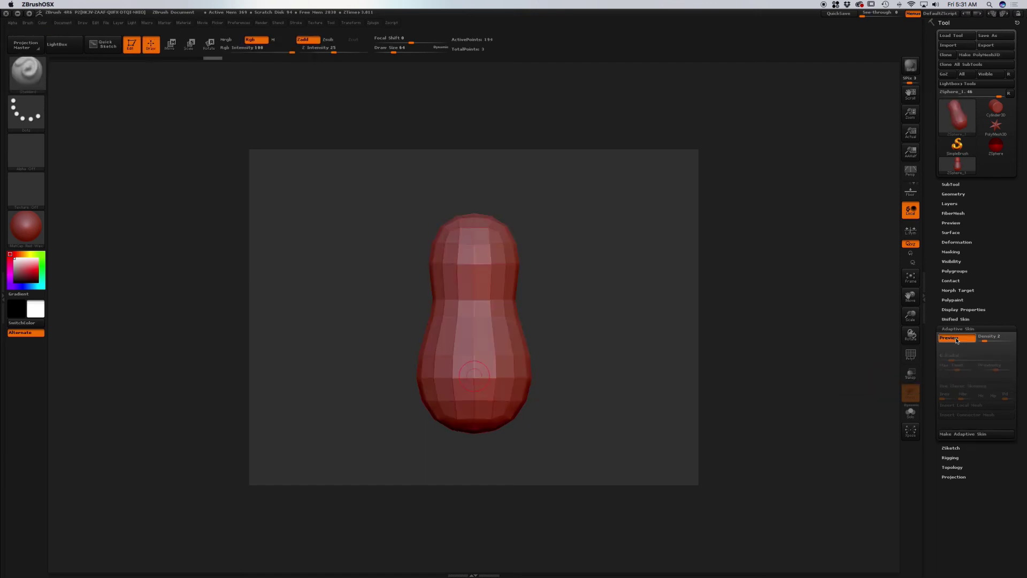
click(957, 339)
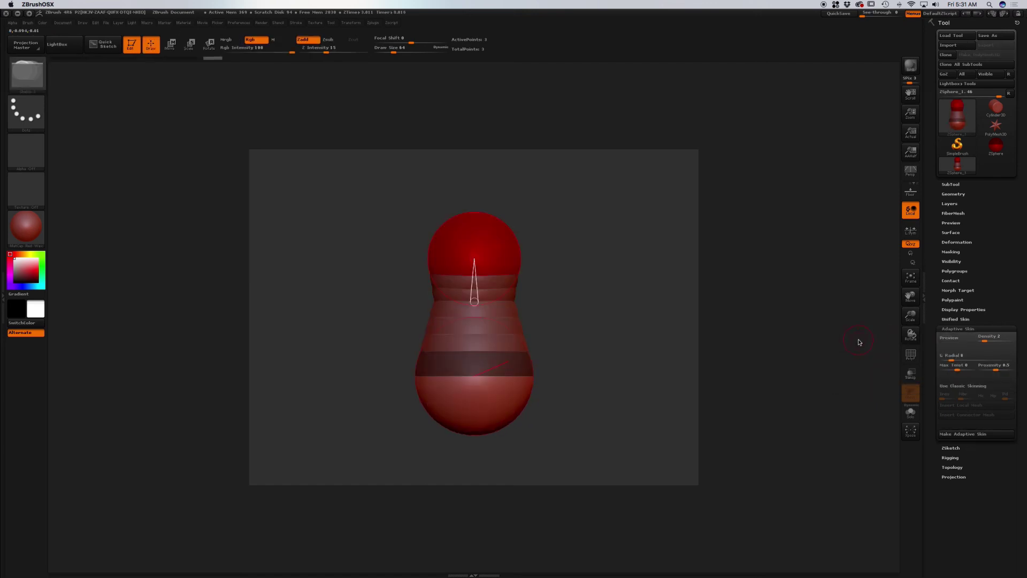
key(a)
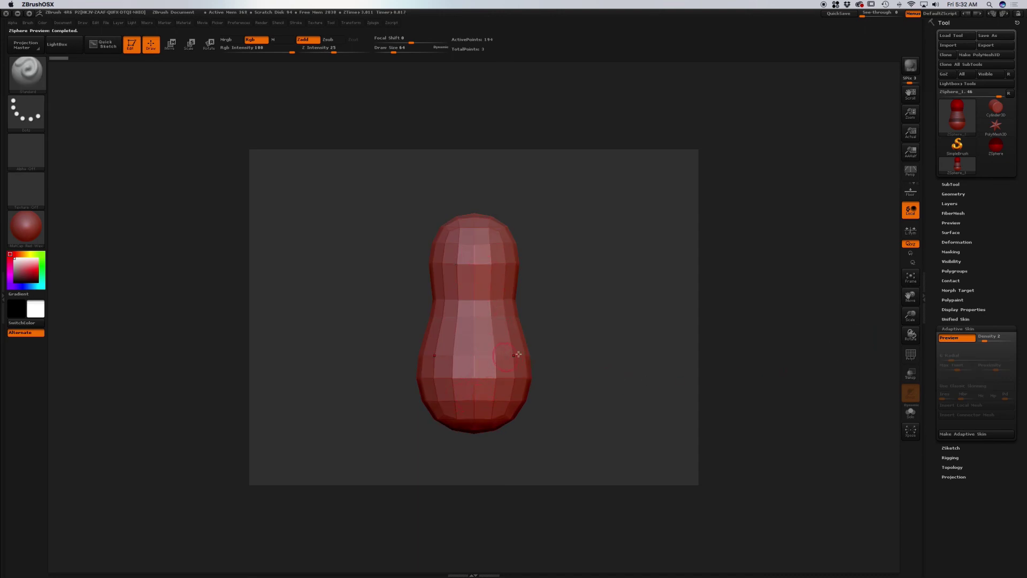
key(a)
Step: Set the adaptive skin density to 4, preview the smoother mesh, and make the adaptive skin
drag(985, 341, 987, 341)
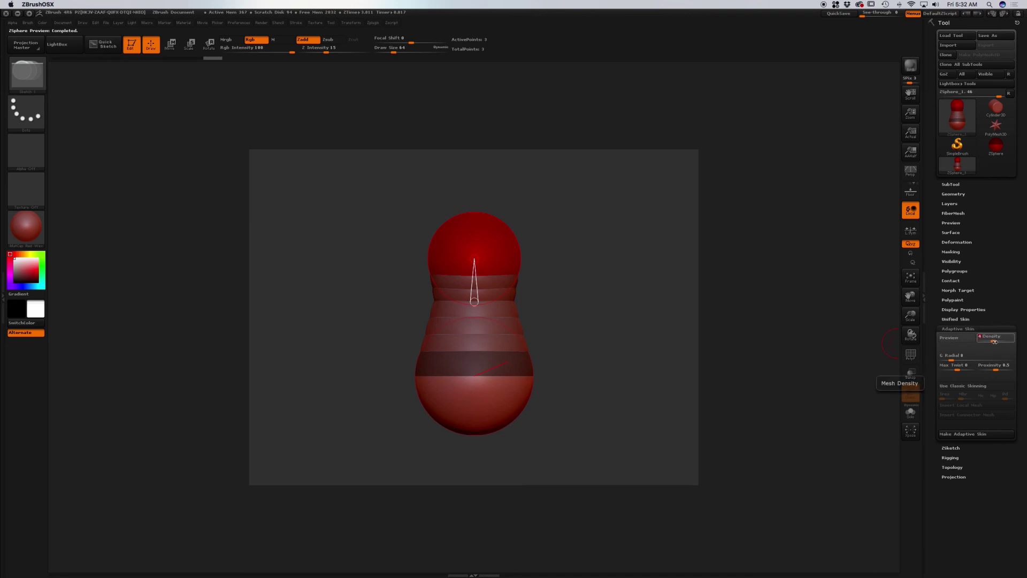
key(a)
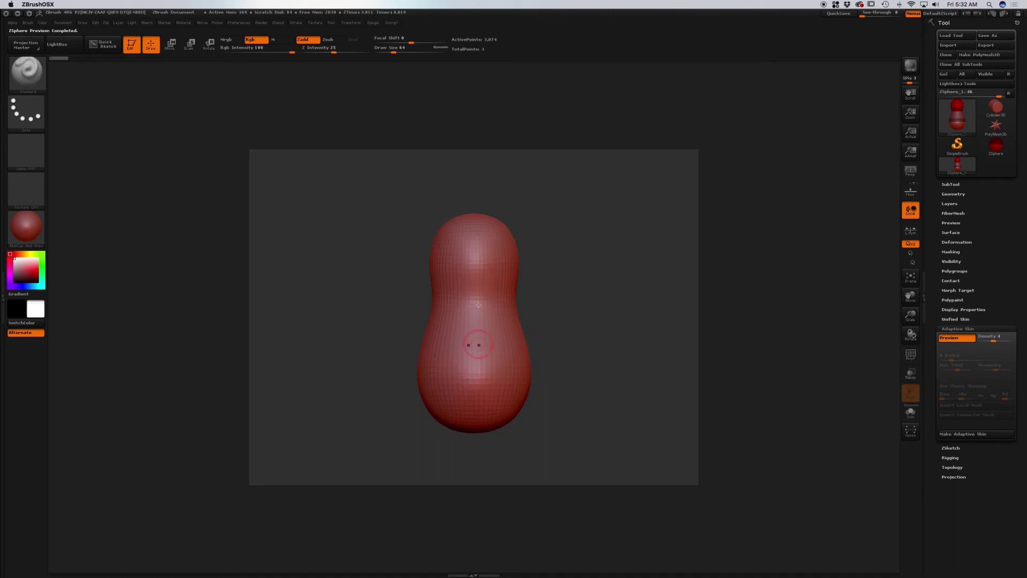
key(a)
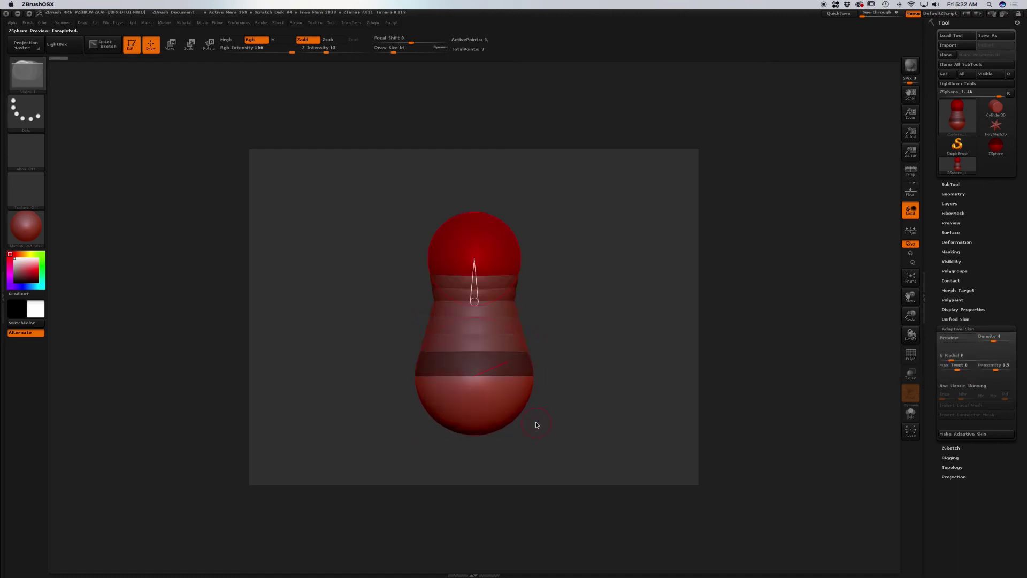
click(968, 436)
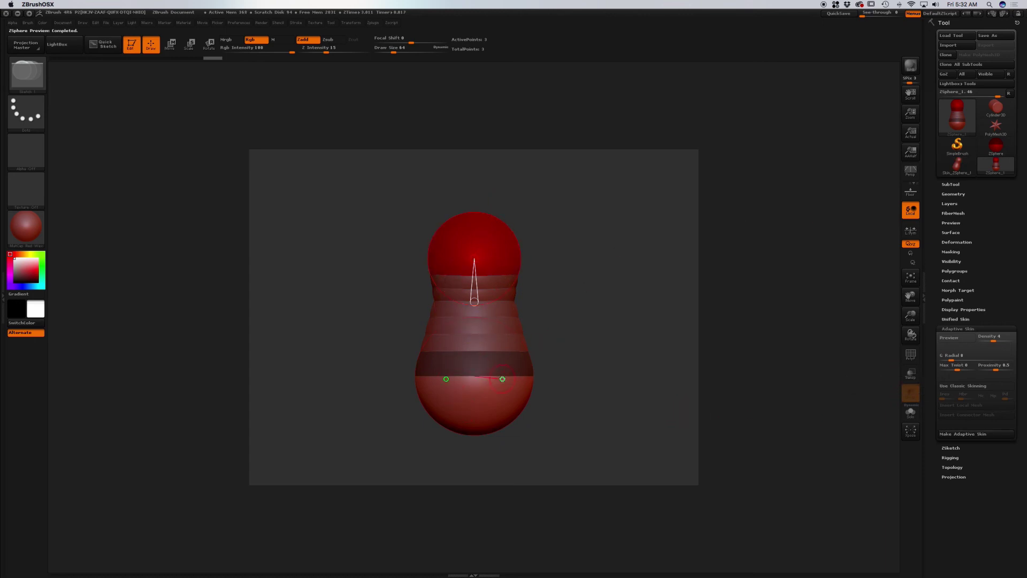
Step: Compare the generated skin mesh with the original ZSphere chain and make the skin mesh the active tool
mouse_move(996, 167)
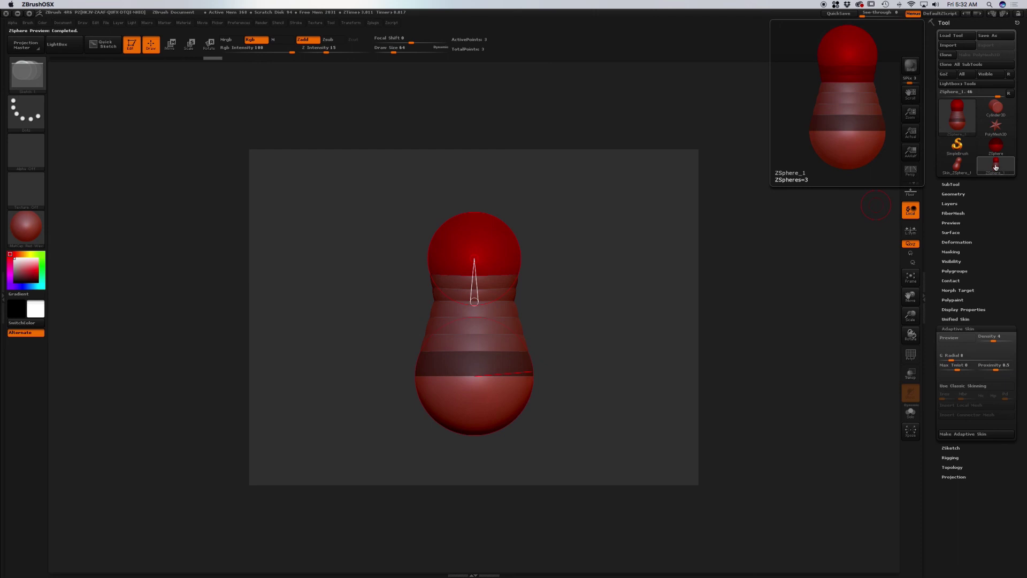
click(999, 168)
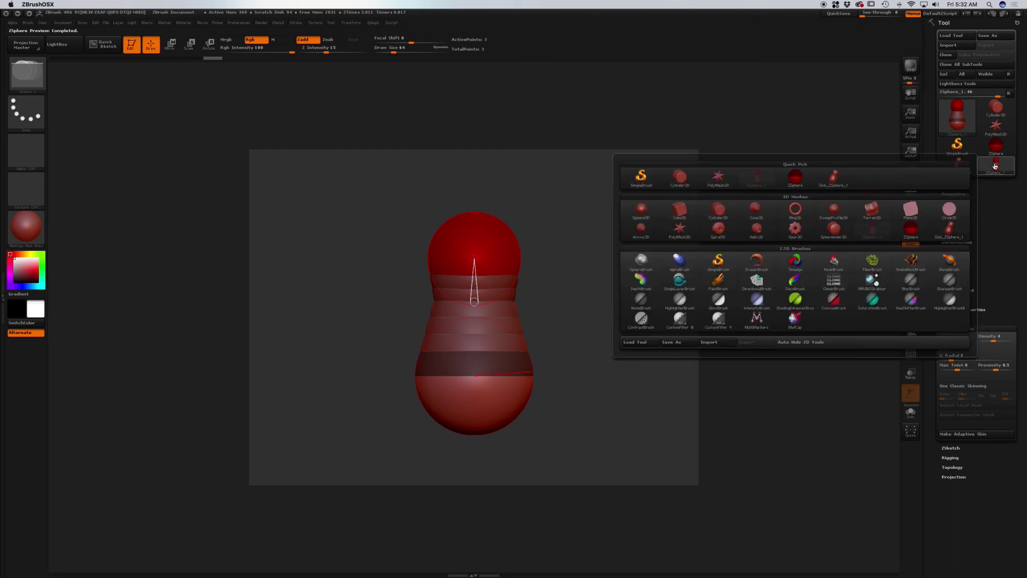
mouse_move(959, 162)
click(957, 168)
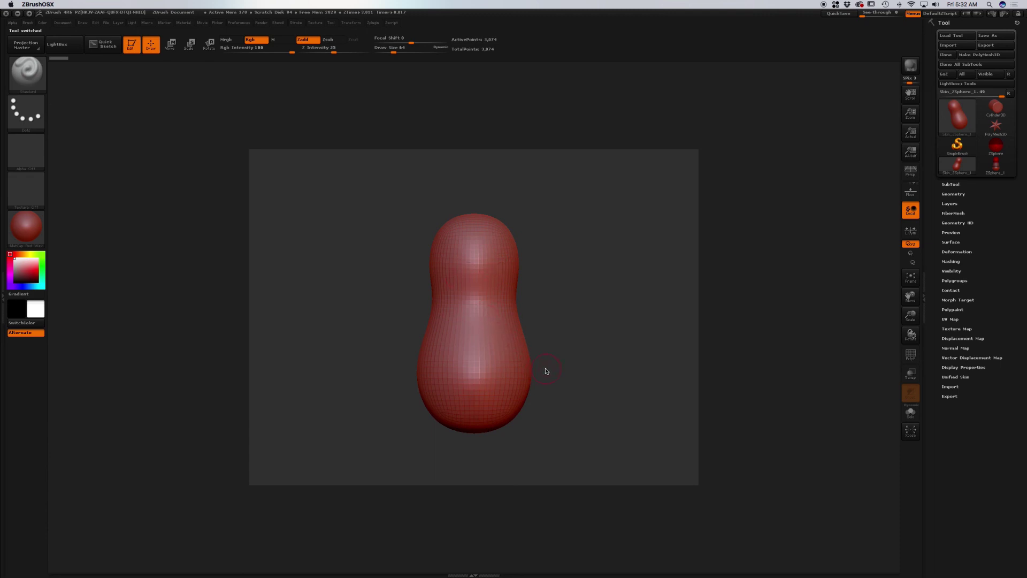
click(995, 164)
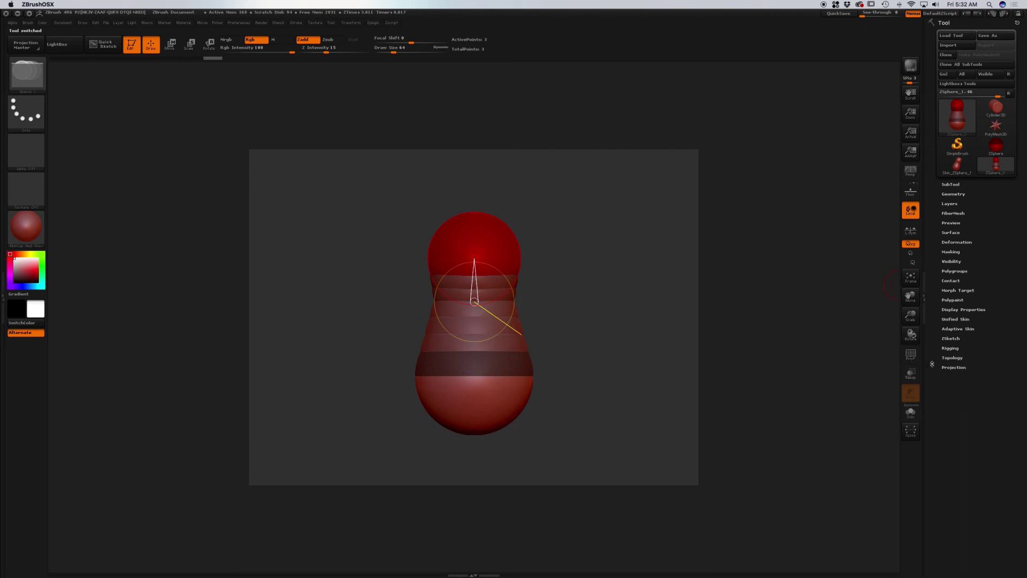
click(959, 166)
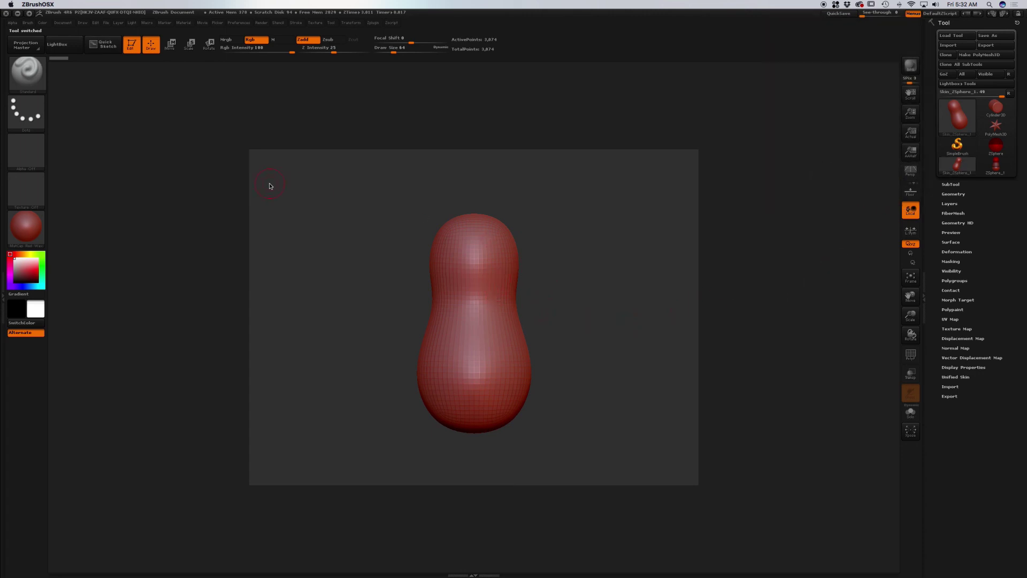
Step: Select the Move brush, set its draw size to 104, and activate symmetry for the mesh
click(23, 75)
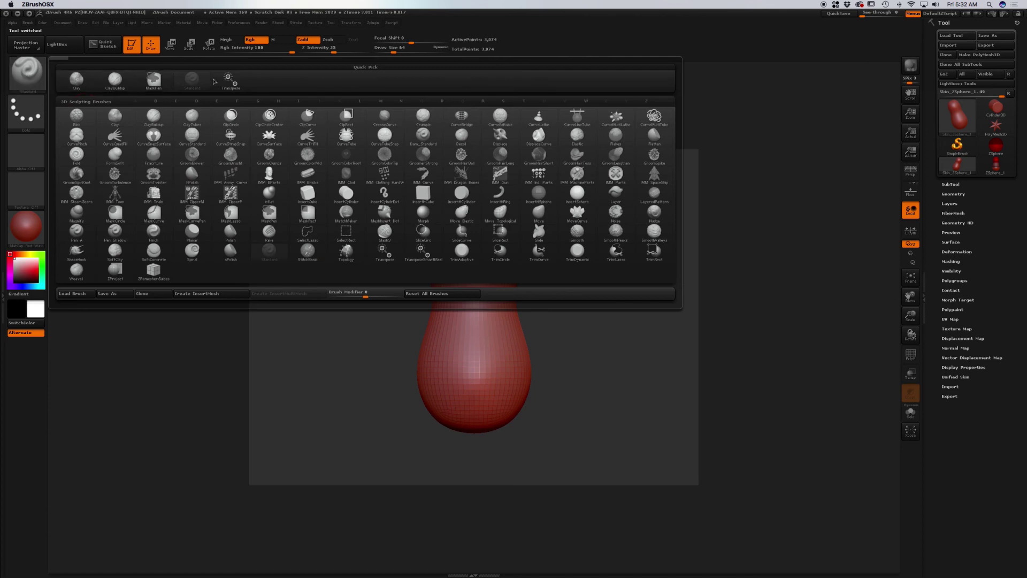
mouse_move(457, 197)
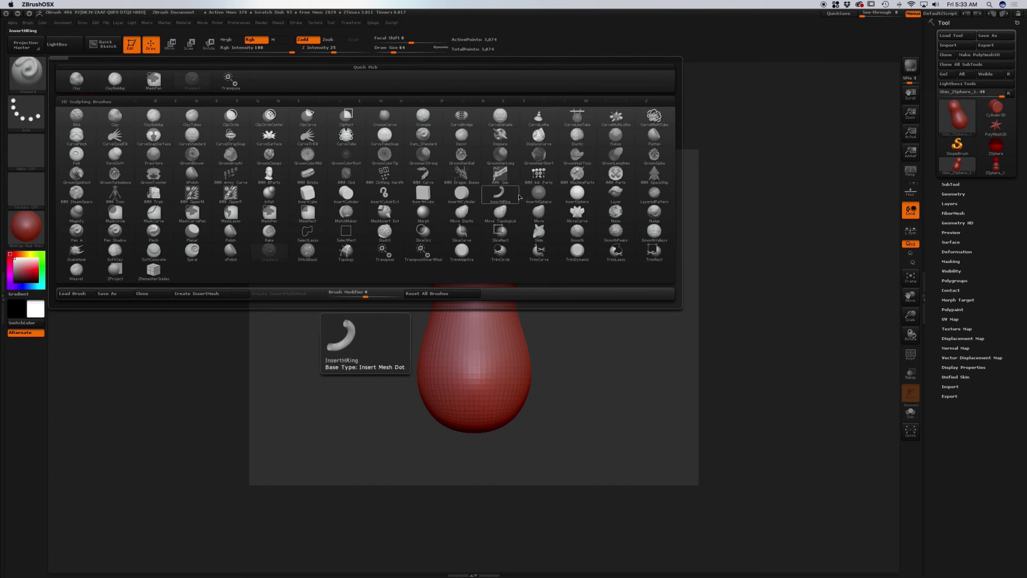
key(m)
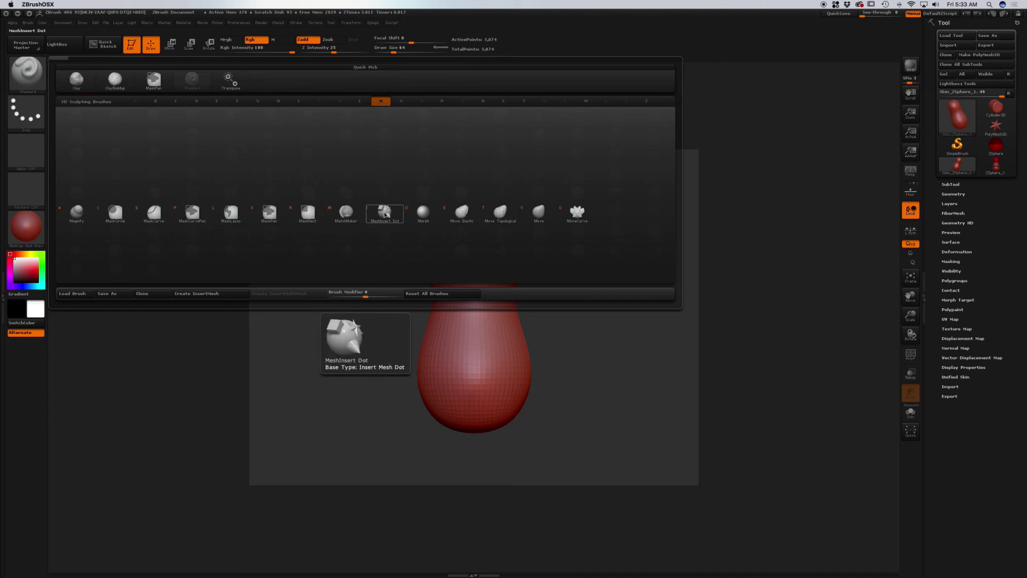
click(539, 217)
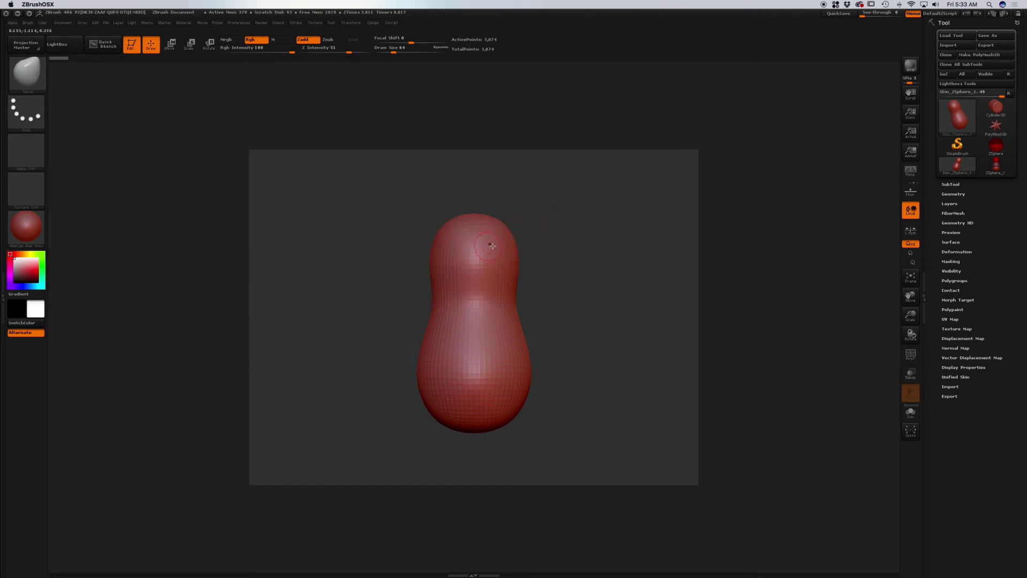
drag(394, 52, 398, 52)
click(353, 23)
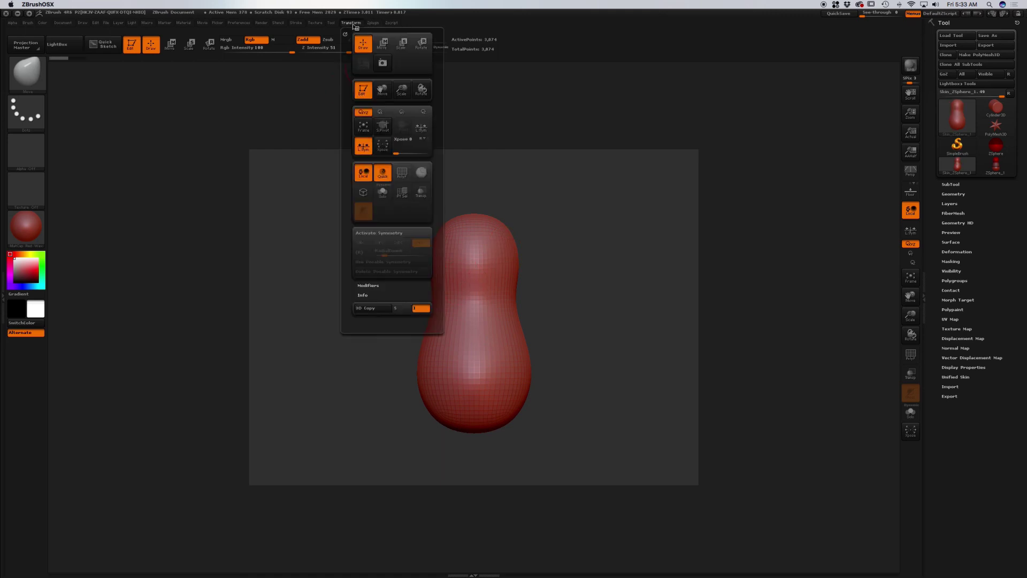
click(393, 234)
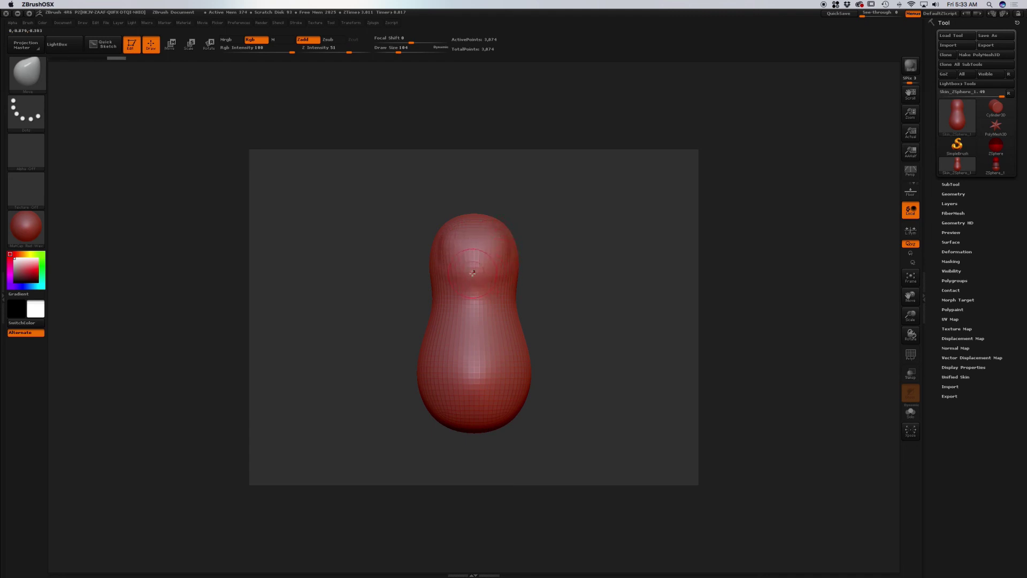
Step: Set the draw size to 167 and use the Move brush to flatten the head's front and shape its top and lower edges
mouse_move(572, 267)
mouse_down()
mouse_move(603, 264)
mouse_move(579, 257)
mouse_up()
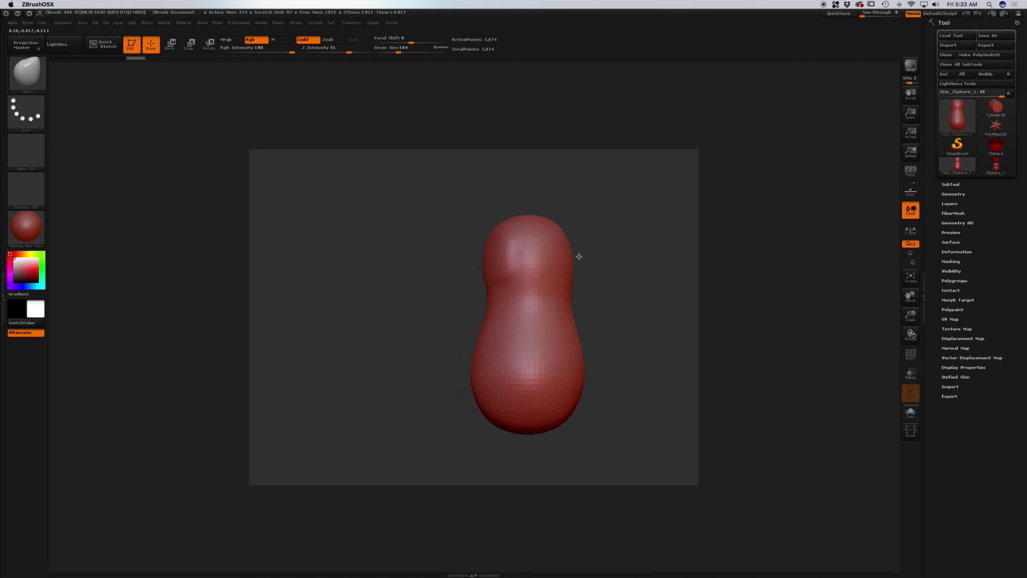
drag(399, 52, 411, 52)
drag(411, 52, 404, 53)
mouse_move(517, 266)
mouse_down()
mouse_move(494, 288)
mouse_move(505, 219)
mouse_move(528, 266)
mouse_move(510, 287)
mouse_move(521, 245)
mouse_move(501, 226)
mouse_up()
drag(610, 228, 638, 229)
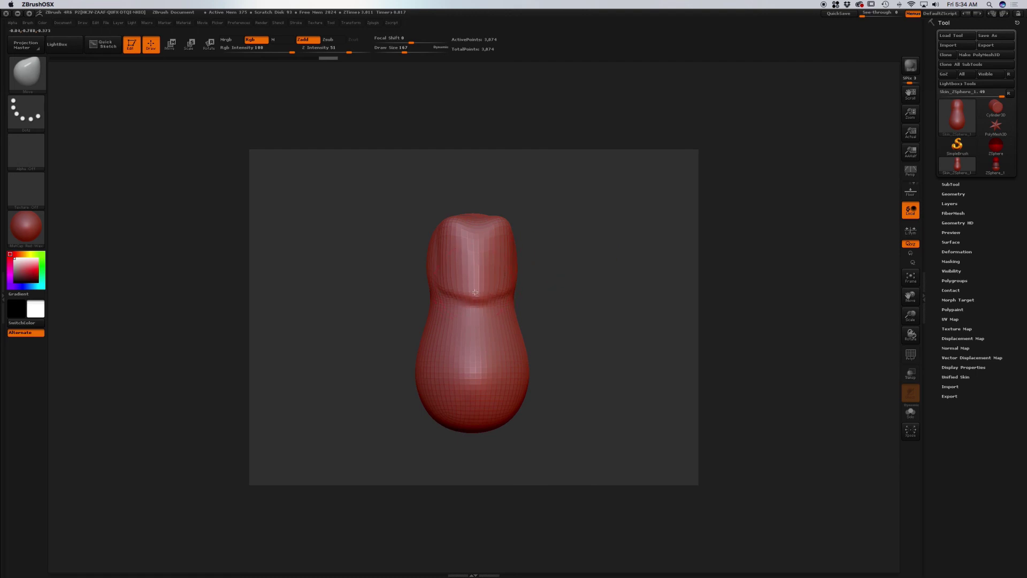
drag(475, 235, 473, 219)
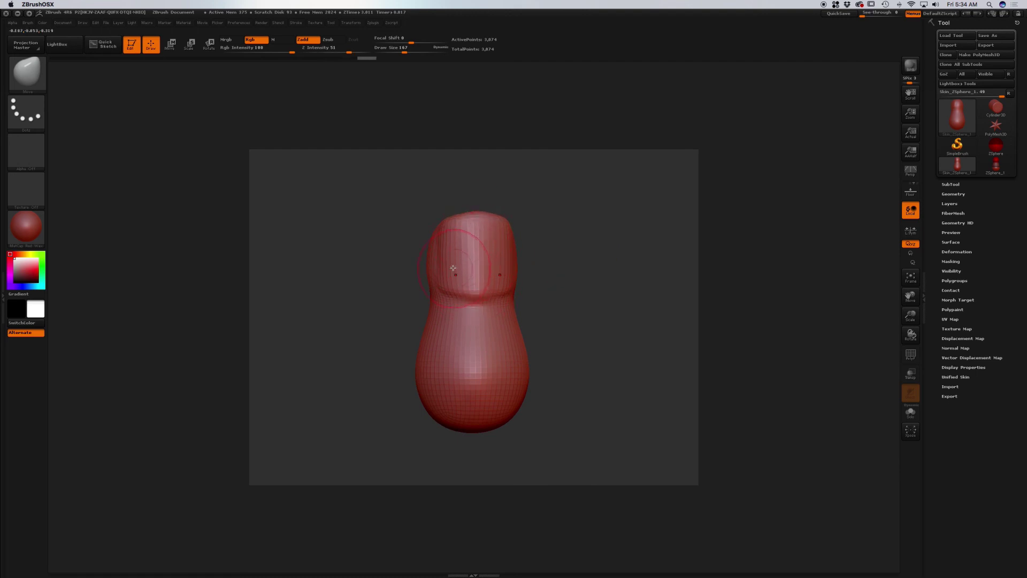
drag(470, 285, 471, 294)
Step: Pull the sides of the head with the Move brush to form a raised rim around the flattened face
mouse_move(462, 238)
mouse_down()
mouse_move(455, 228)
mouse_move(442, 257)
mouse_up()
mouse_move(568, 270)
mouse_down()
mouse_move(518, 268)
mouse_move(548, 261)
mouse_up()
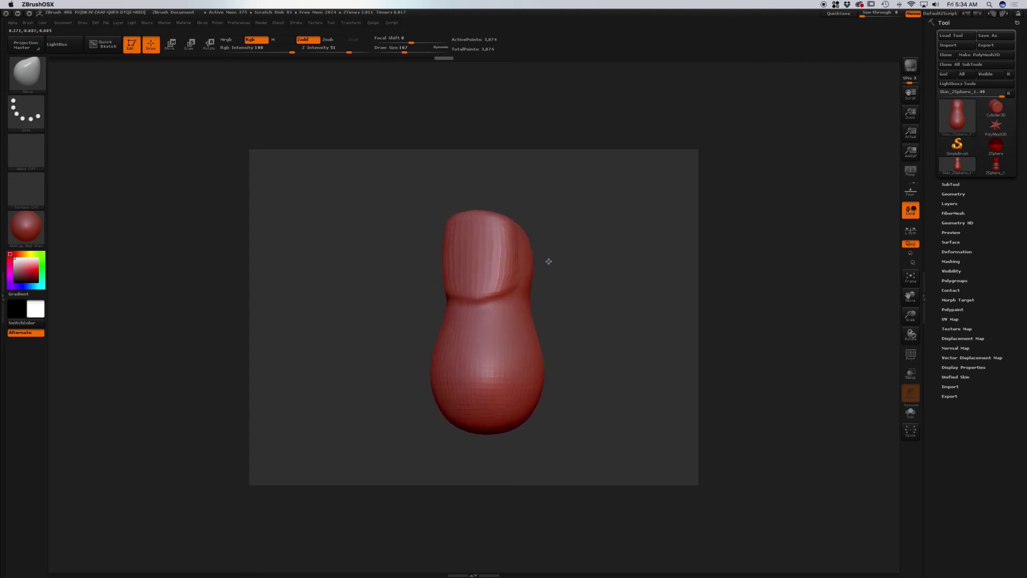
mouse_move(472, 260)
mouse_down()
mouse_move(490, 276)
mouse_move(508, 260)
mouse_up()
drag(568, 289, 600, 292)
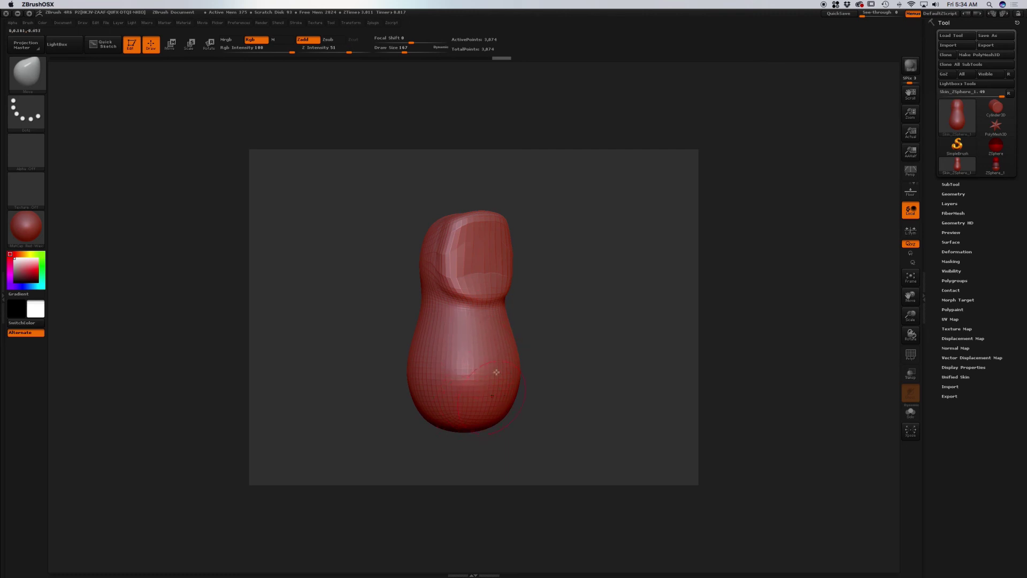
drag(527, 342, 567, 313)
drag(485, 289, 508, 274)
key(ctrl+shift+z)
key(ctrl+shift+z)
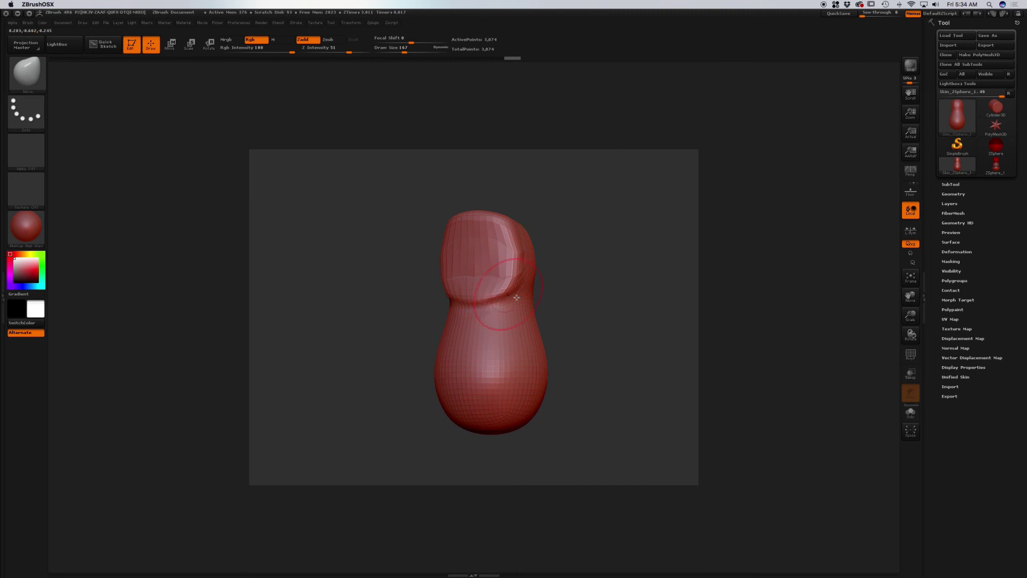
mouse_move(576, 290)
mouse_down()
mouse_move(559, 280)
mouse_move(567, 296)
mouse_move(551, 303)
mouse_move(562, 296)
mouse_move(551, 294)
mouse_move(565, 298)
mouse_up()
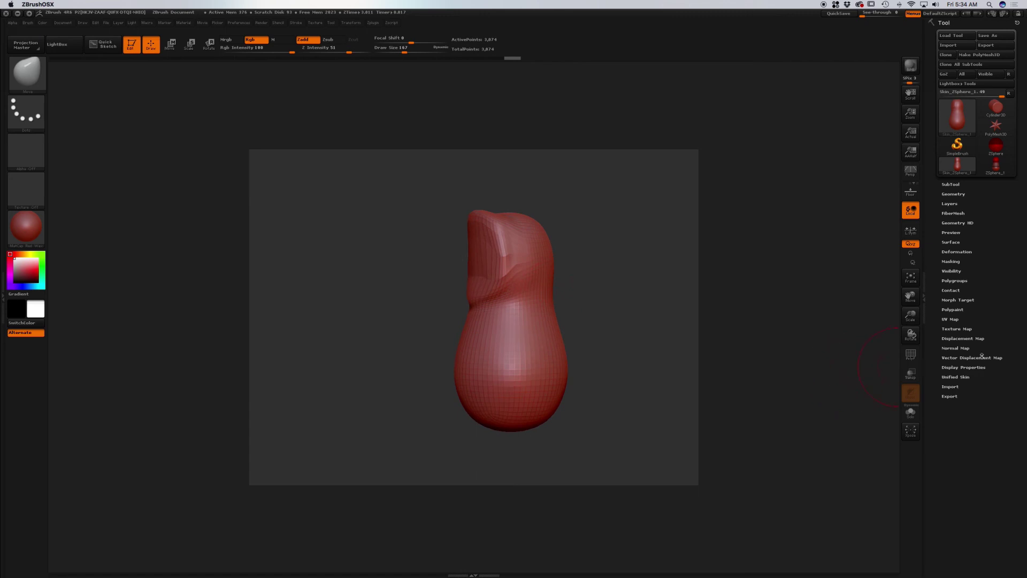
Step: Delete the lower subdivision levels and convert the body to a DynaMesh at resolution 256 with Project turned off
click(954, 194)
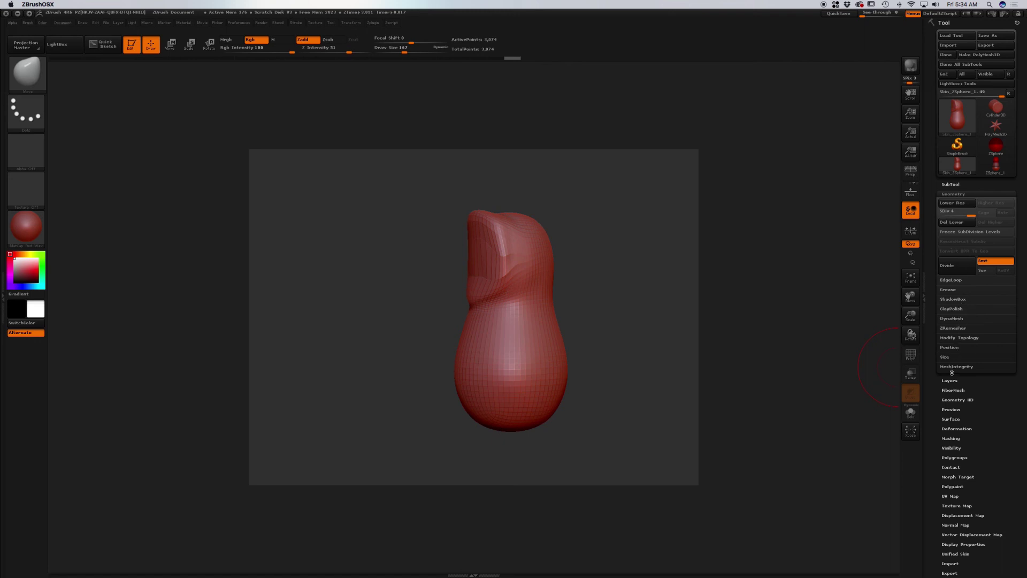
click(952, 318)
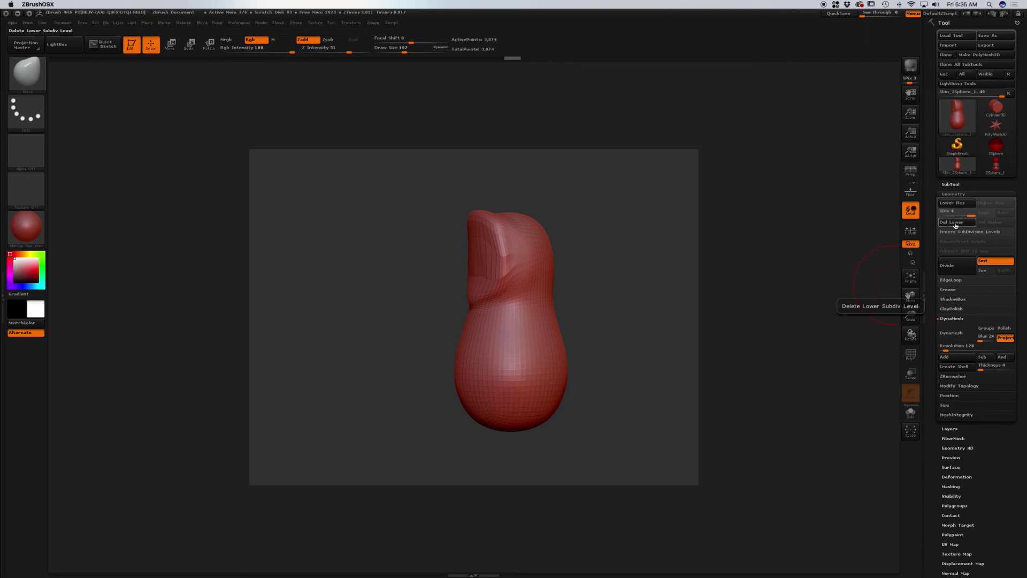
click(956, 223)
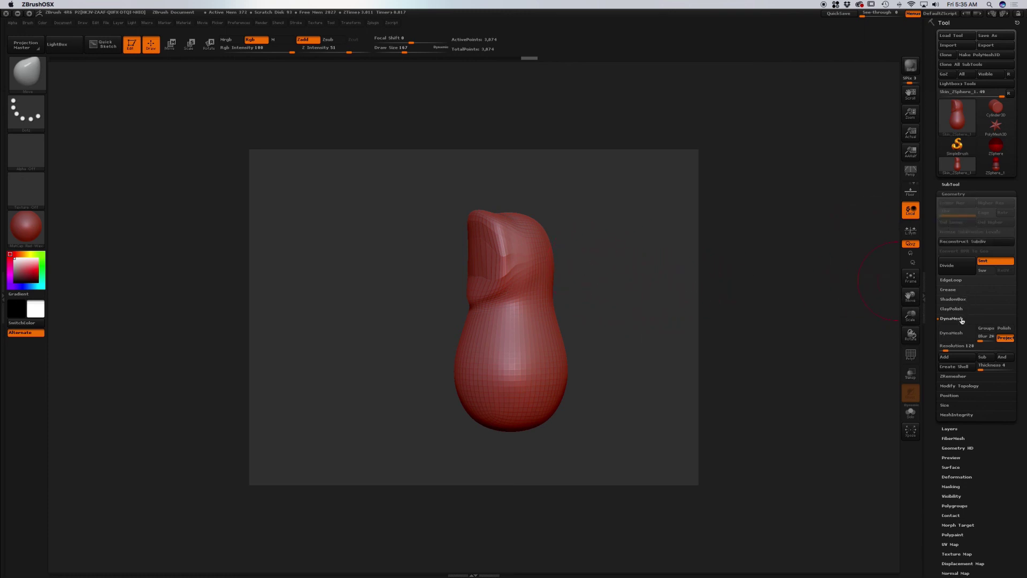
click(1006, 338)
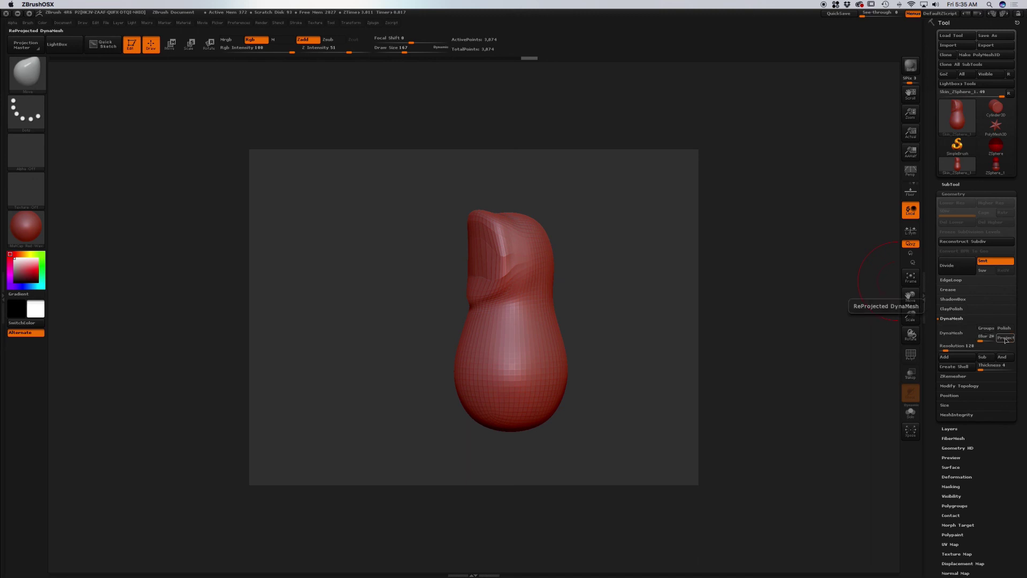
click(946, 347)
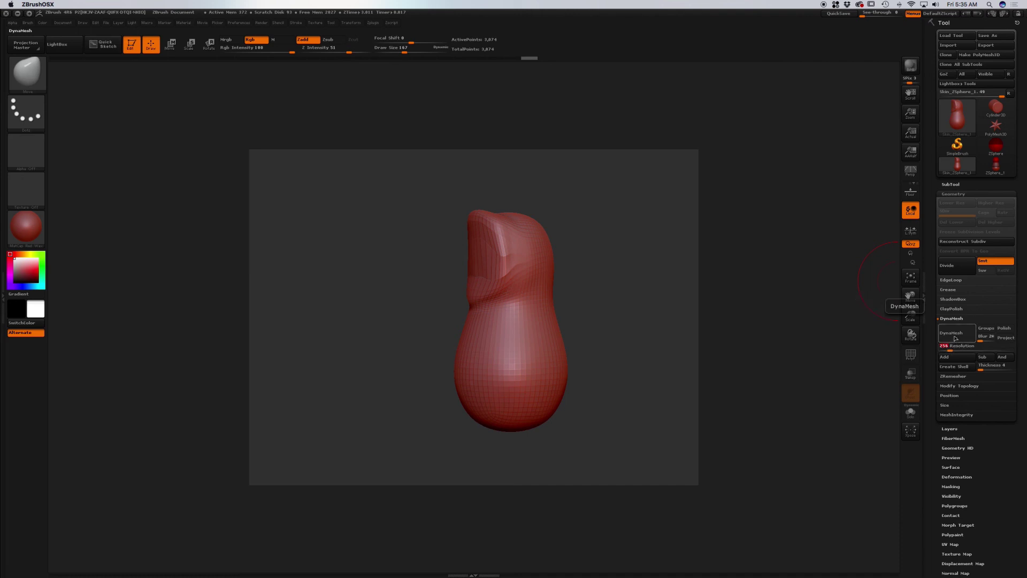
text(256)
click(955, 337)
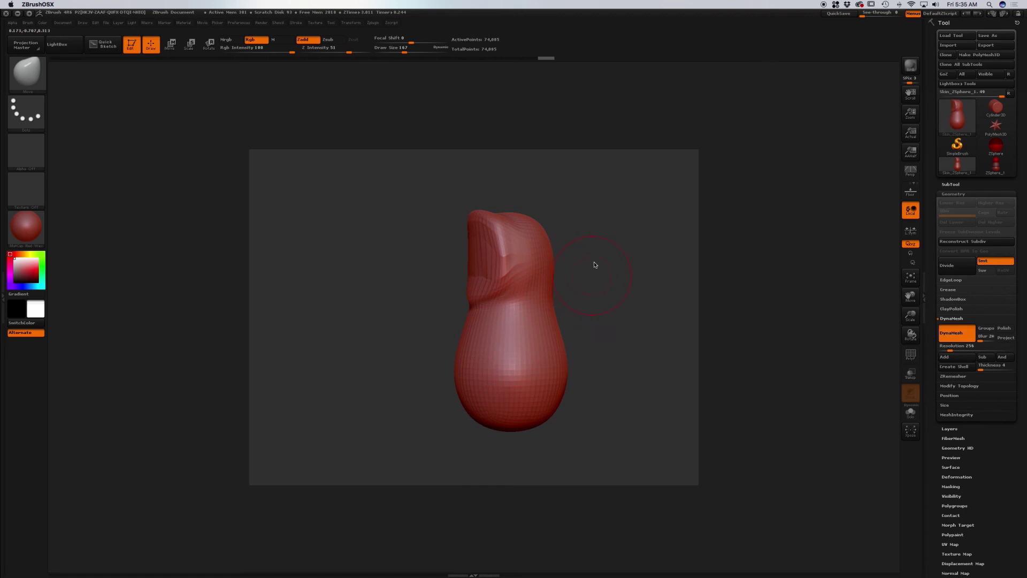
Step: Remesh the reshaped body to even out its polygons and return to the Move brush
key(ctrl)
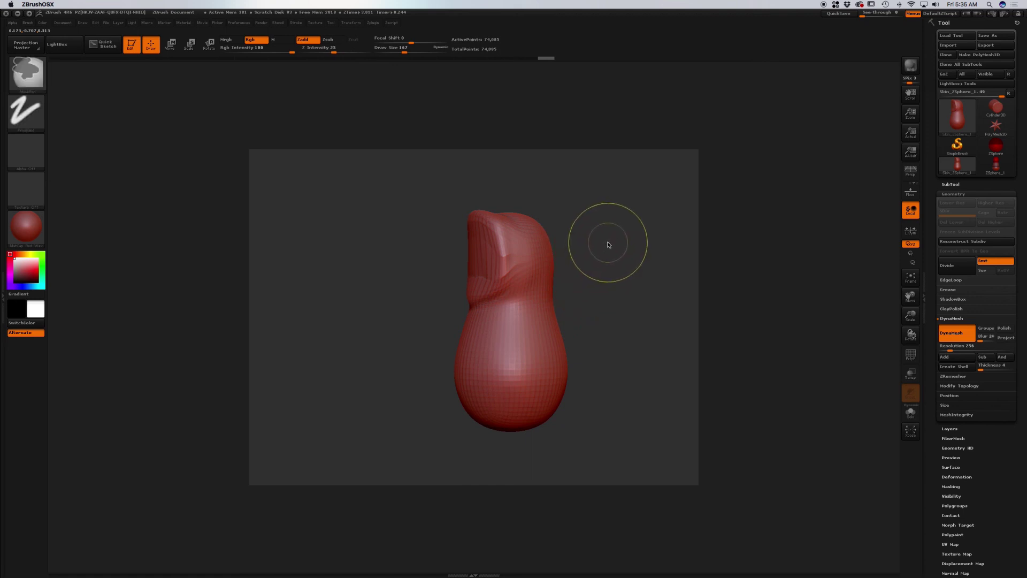
mouse_move(604, 231)
ctrl+mouse_down()
mouse_move(654, 289)
mouse_move(596, 289)
mouse_move(617, 284)
mouse_move(604, 273)
mouse_move(601, 289)
mouse_move(615, 289)
mouse_move(595, 281)
ctrl+mouse_up()
key(b)
key(m)
key(v)
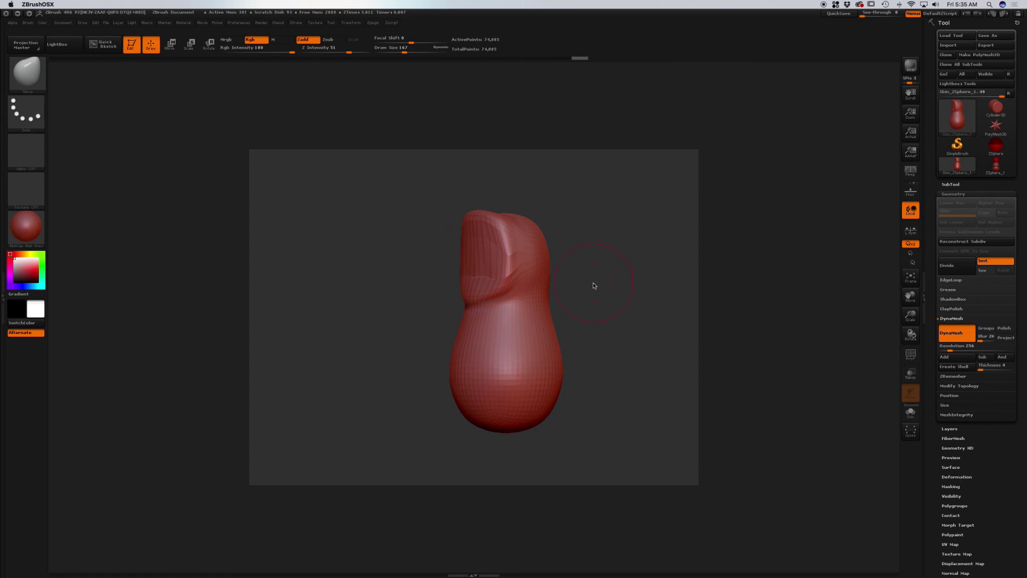
Step: Turn on the polyframe display and examine the polygon distribution across the head and body up close
key(shift)
key(shift+f)
key(b)
key(m)
key(v)
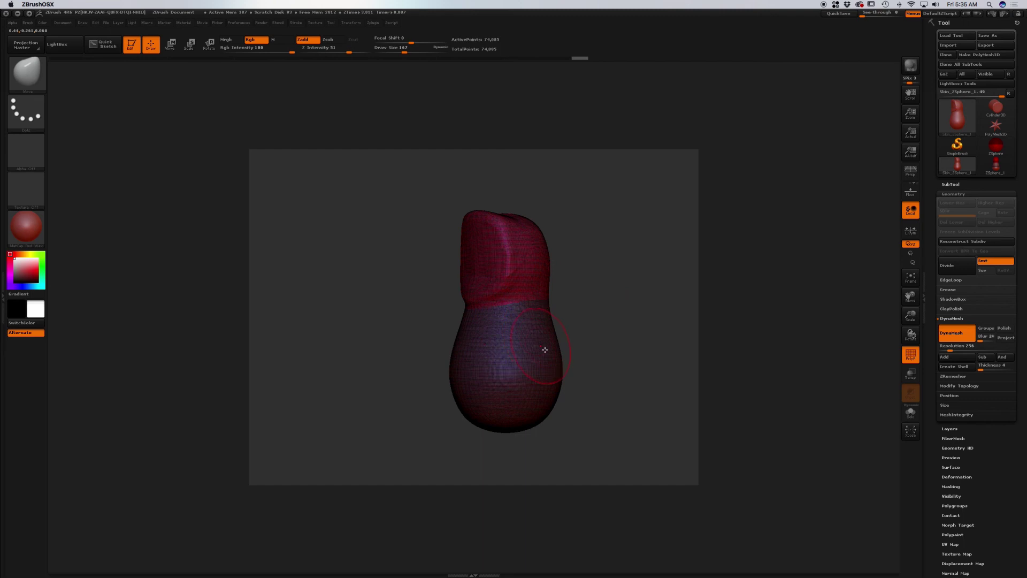
mouse_move(592, 266)
mouse_down()
mouse_move(599, 278)
mouse_move(608, 268)
mouse_up()
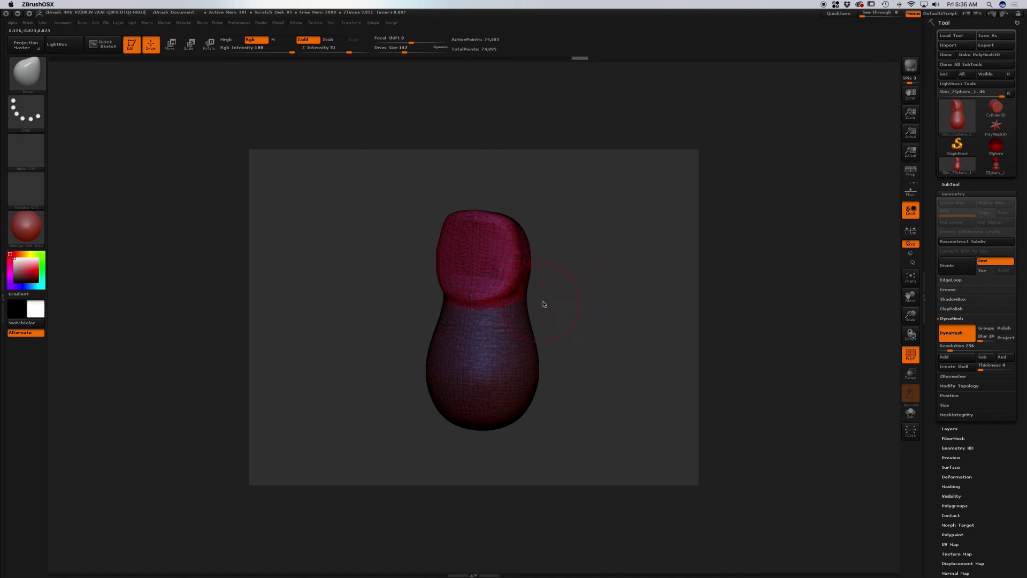
drag(574, 272, 568, 277)
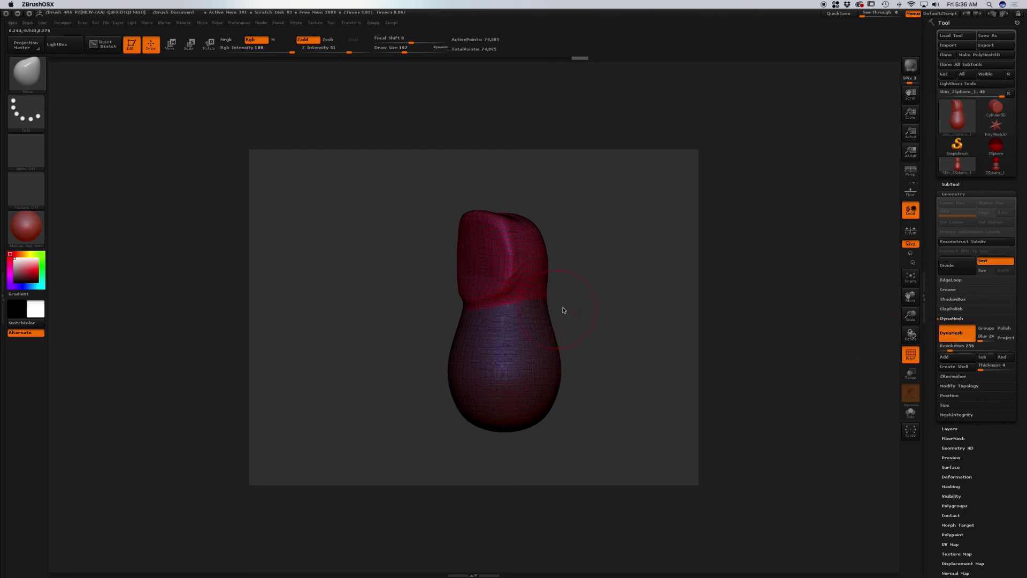
mouse_move(595, 297)
mouse_down()
mouse_move(585, 266)
mouse_move(628, 282)
mouse_move(666, 315)
mouse_up()
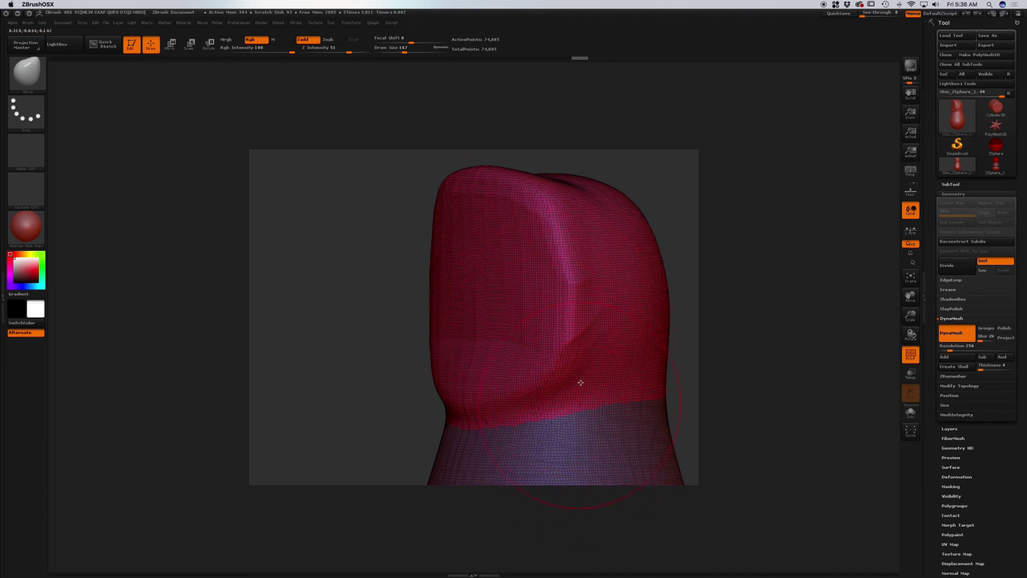
mouse_move(704, 210)
mouse_down()
mouse_move(690, 215)
mouse_move(682, 200)
mouse_move(686, 236)
mouse_move(620, 156)
mouse_up()
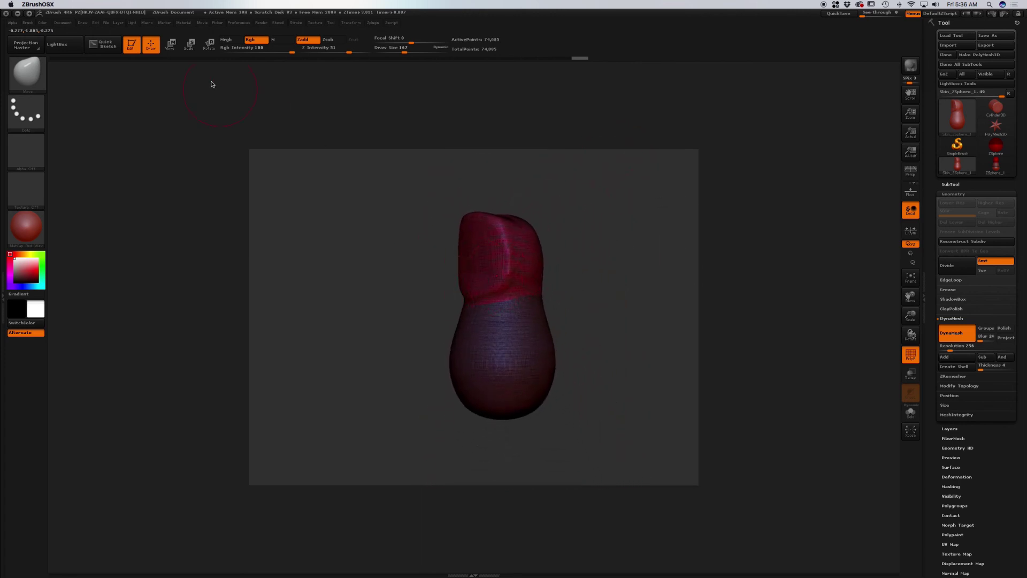
Step: Reselect the Move brush and pull the upper edge of the face forward into an overhanging brow
click(20, 67)
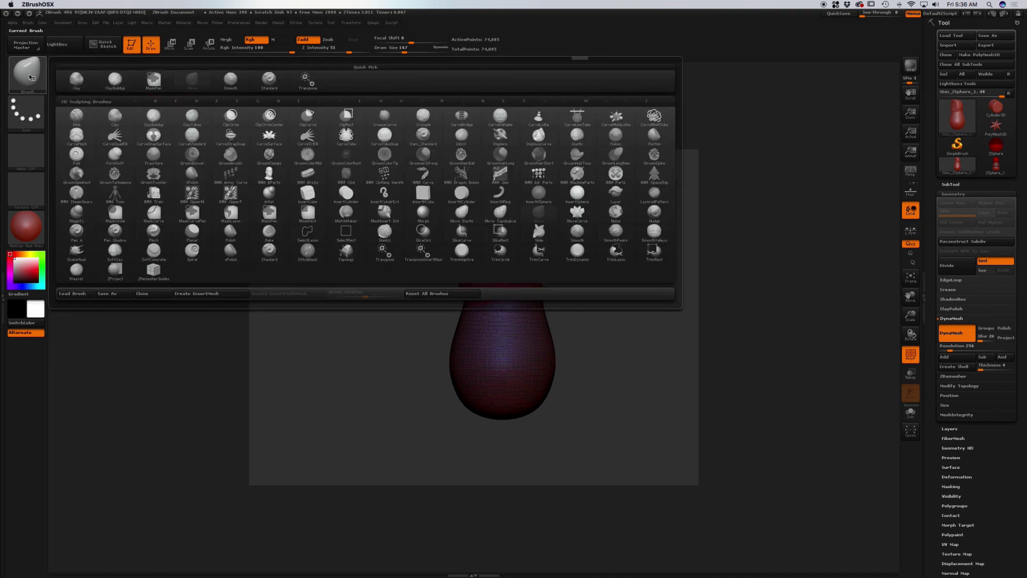
click(548, 221)
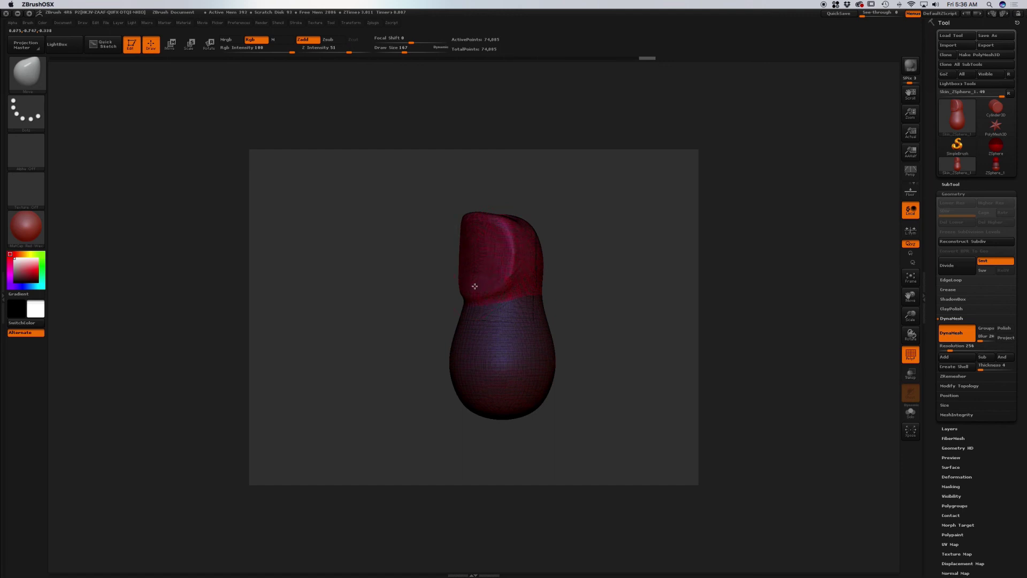
drag(474, 222, 460, 228)
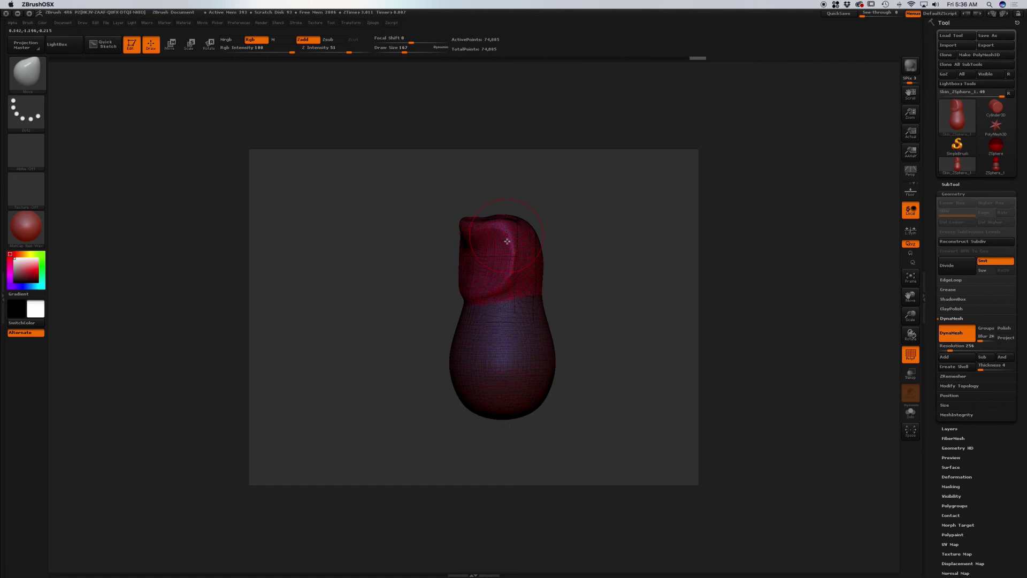
drag(617, 257, 621, 282)
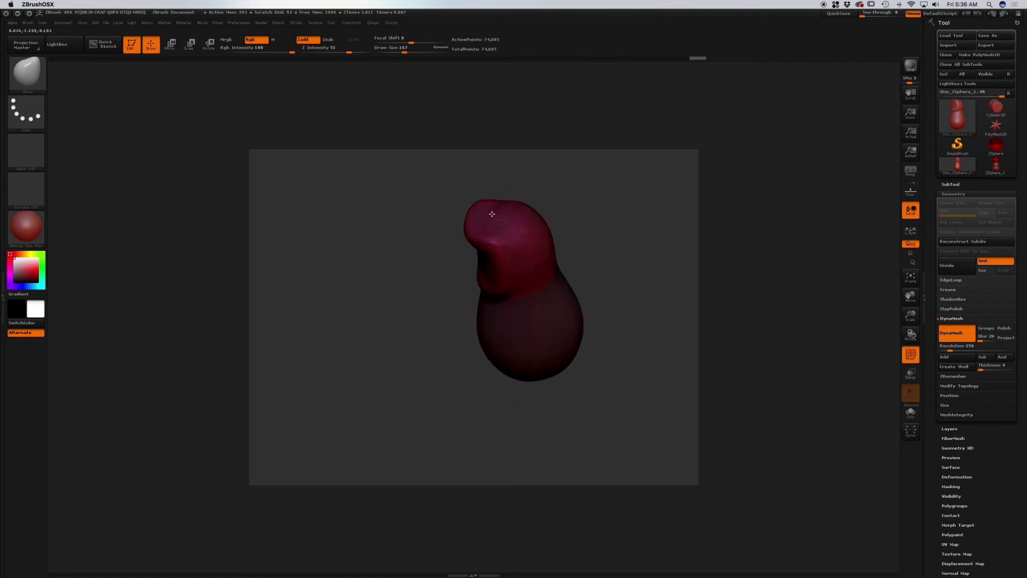
drag(592, 237, 564, 247)
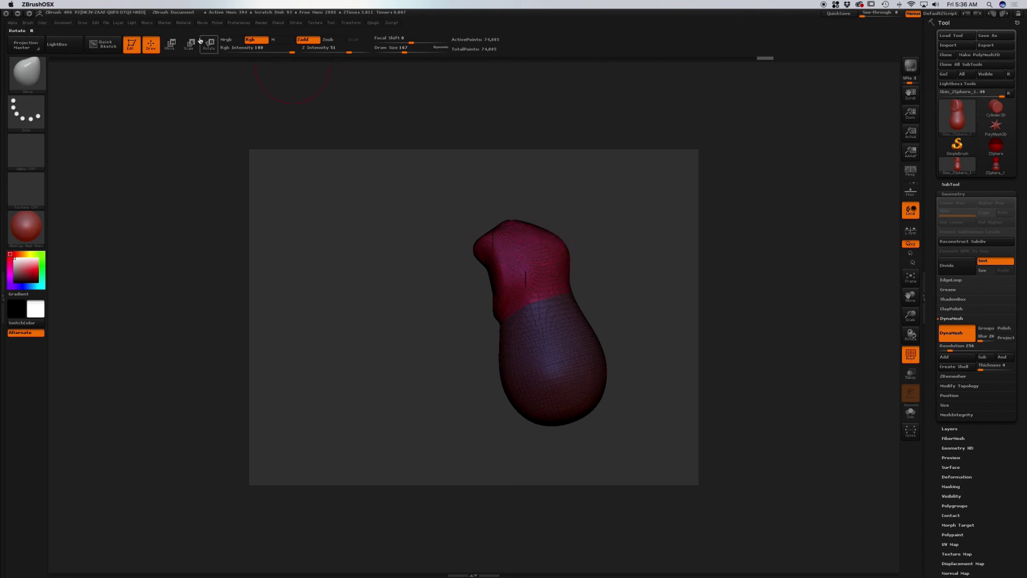
Step: Enlarge the Move brush to about 200 and pull the crown upward to round out the head
drag(405, 52, 408, 53)
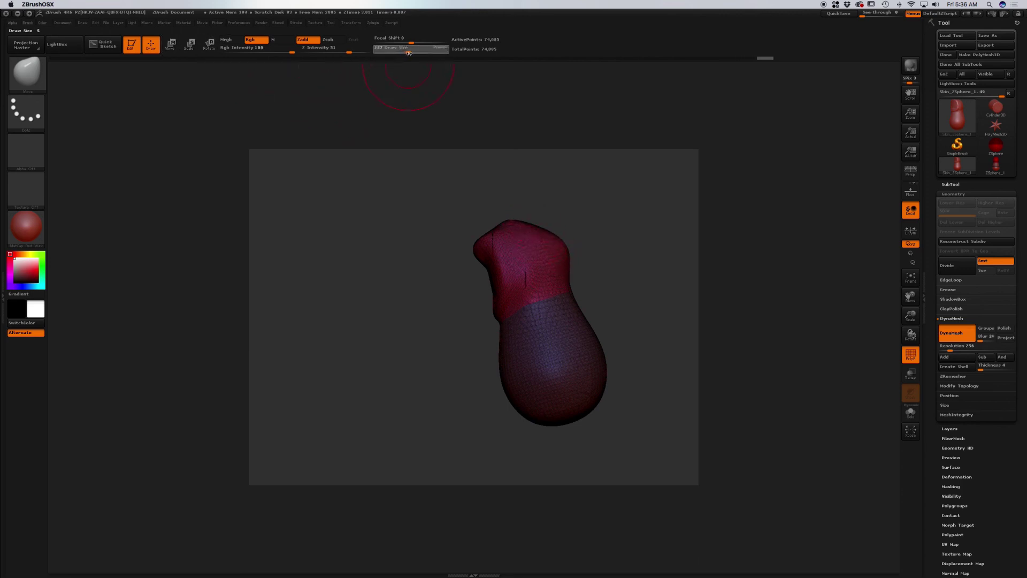
drag(551, 258, 539, 221)
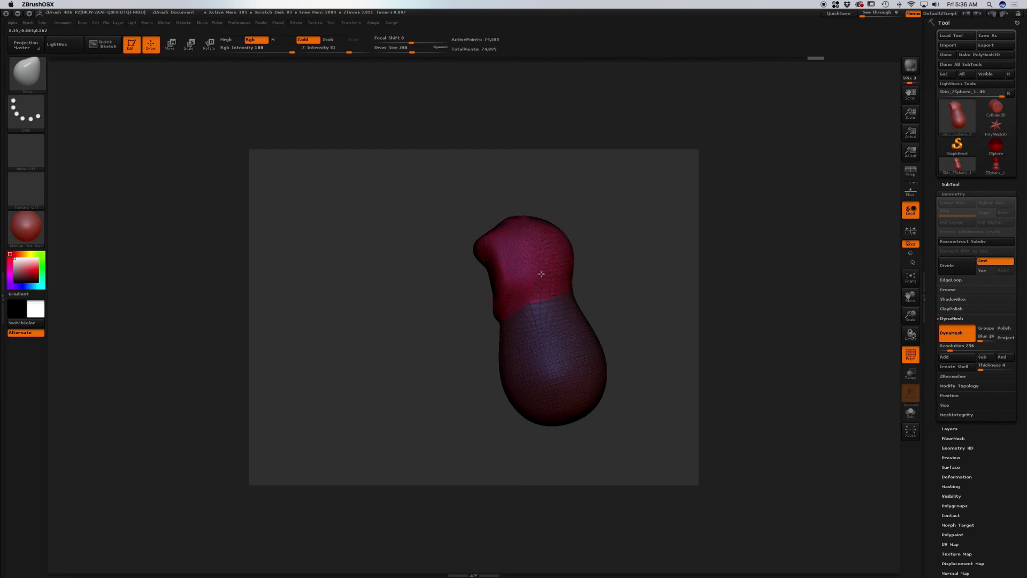
drag(558, 281, 555, 282)
mouse_move(621, 291)
mouse_down()
mouse_move(676, 275)
mouse_move(667, 266)
mouse_move(506, 298)
mouse_move(516, 299)
mouse_move(500, 273)
mouse_move(644, 282)
mouse_move(612, 284)
mouse_move(613, 299)
mouse_move(689, 266)
mouse_move(677, 281)
mouse_up()
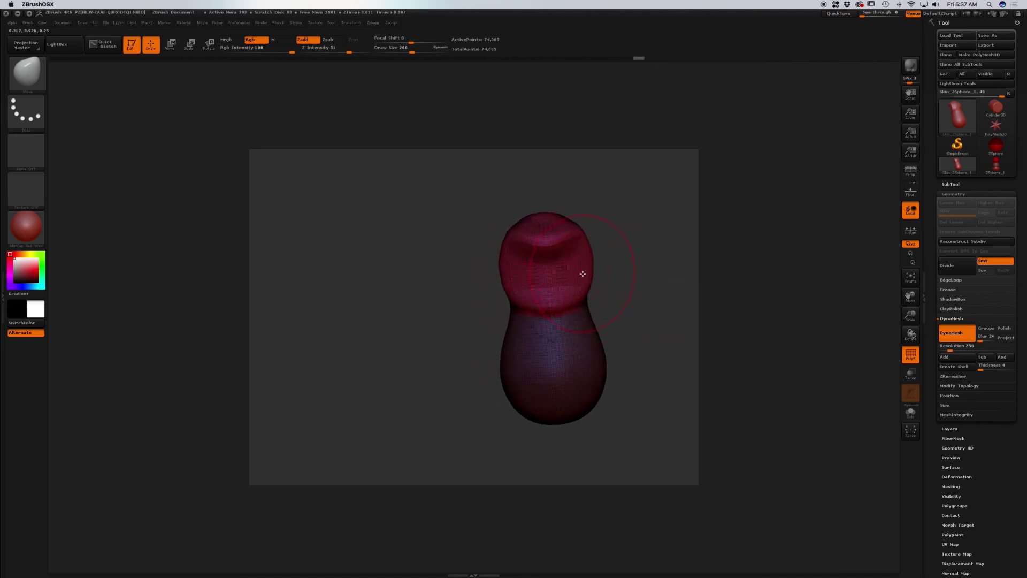
Step: Insert a sphere into the face hollow as an eye with InsertSphere at draw size about 124, and clear the body's mask
click(28, 80)
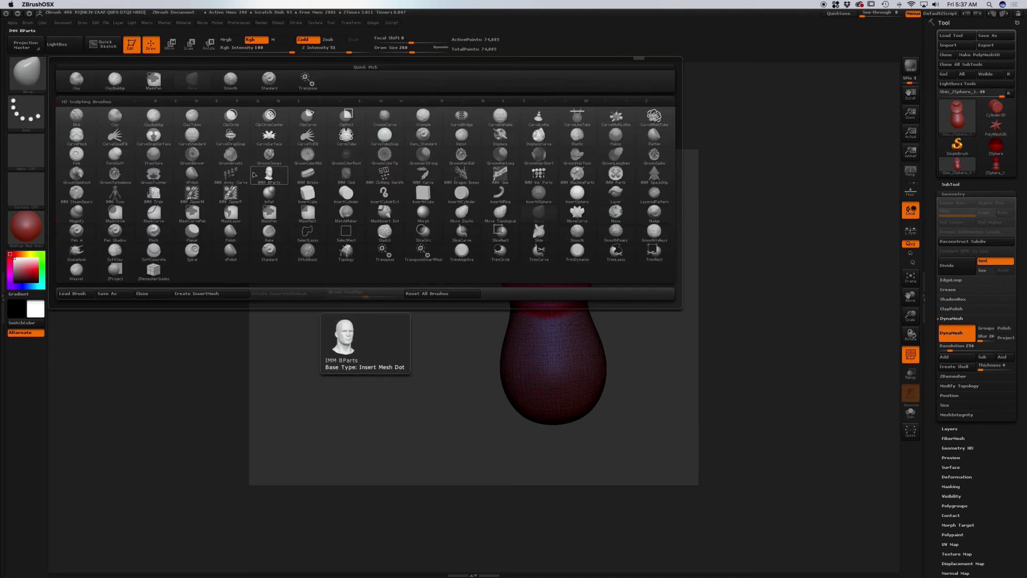
key(i)
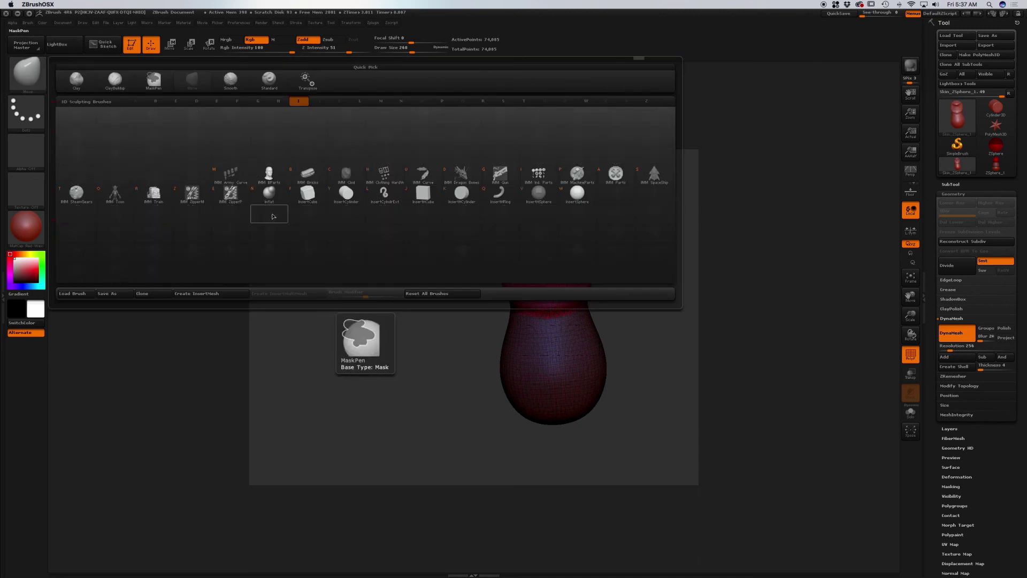
click(580, 200)
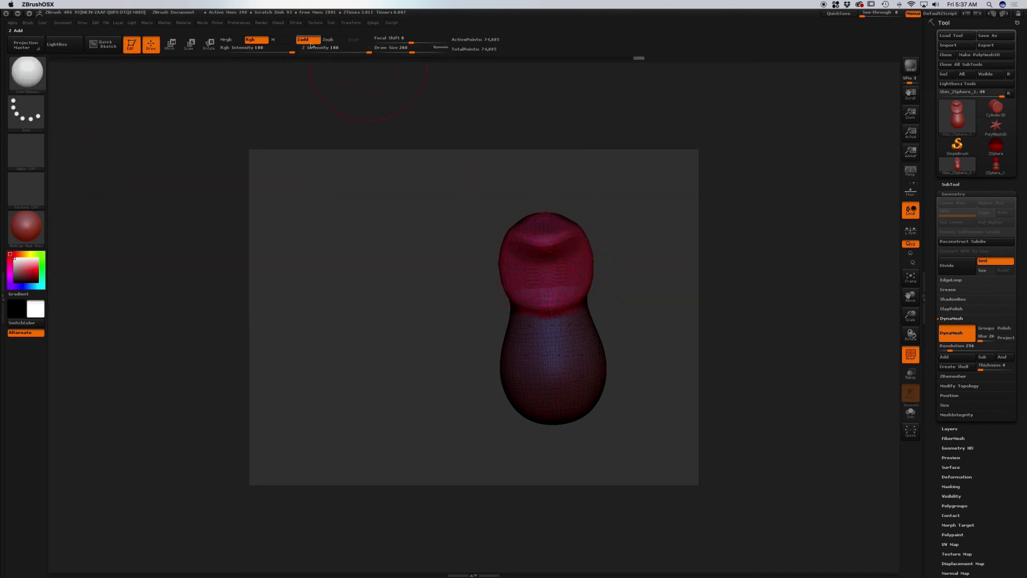
mouse_move(434, 56)
drag(412, 52, 401, 53)
drag(546, 269, 571, 283)
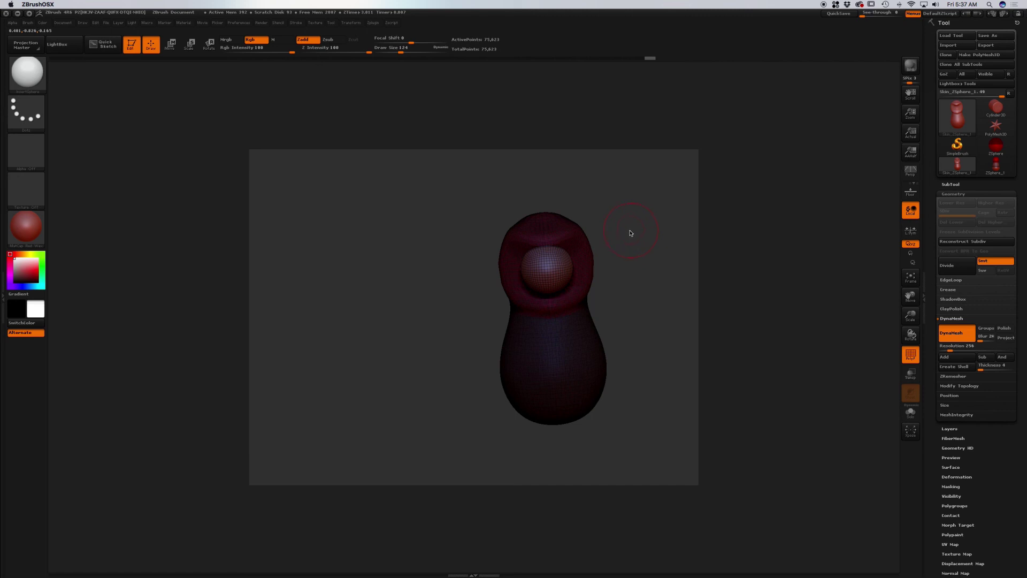
mouse_move(626, 220)
ctrl+mouse_down()
mouse_move(657, 259)
mouse_move(628, 257)
mouse_move(633, 294)
mouse_move(650, 281)
ctrl+mouse_up()
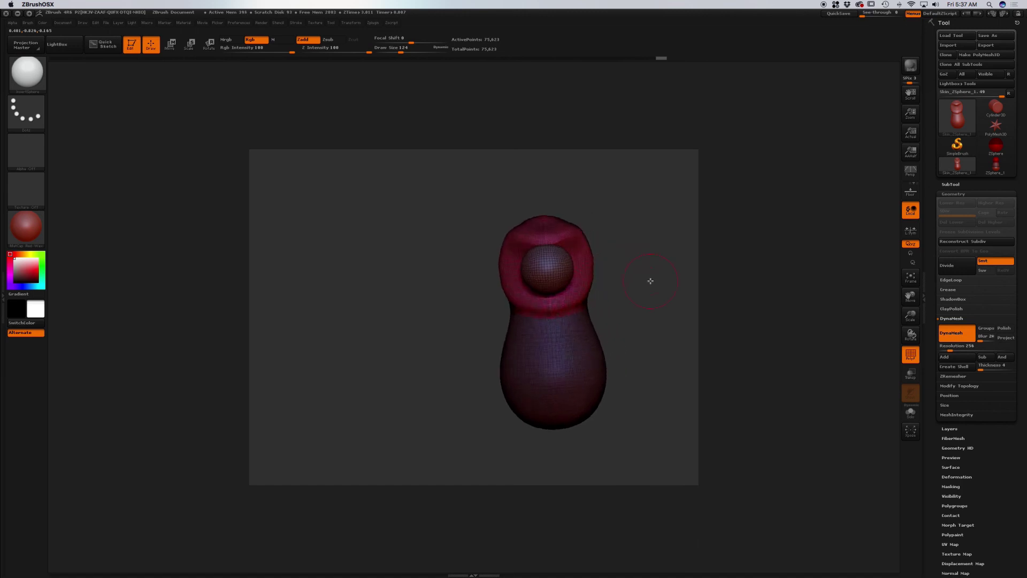
Step: Check the eye with the polyframe off and on, and use the Move brush to pull the brow forward over it
key(shift+f)
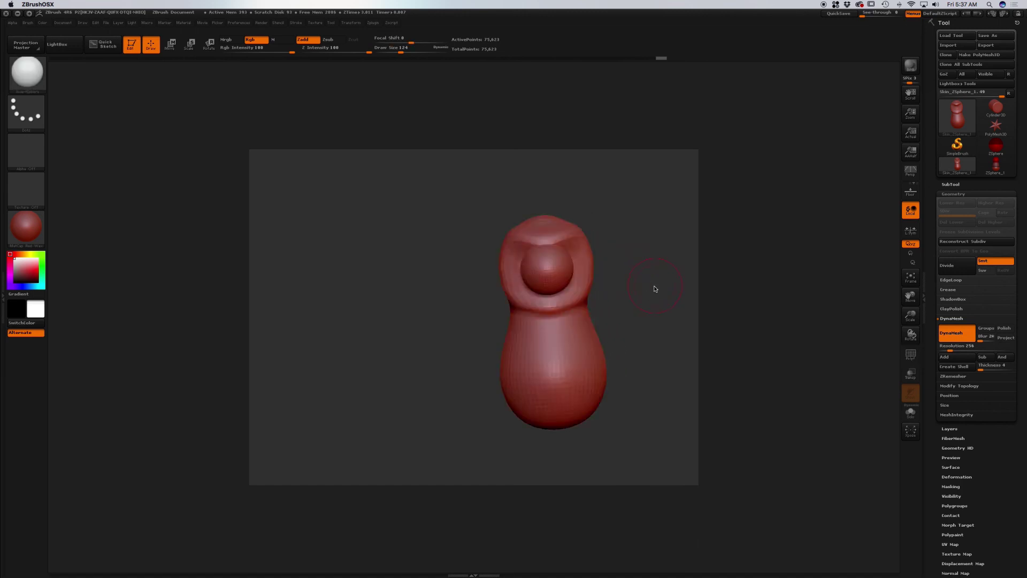
mouse_move(647, 304)
mouse_down()
mouse_move(629, 302)
mouse_move(667, 297)
mouse_move(621, 298)
mouse_up()
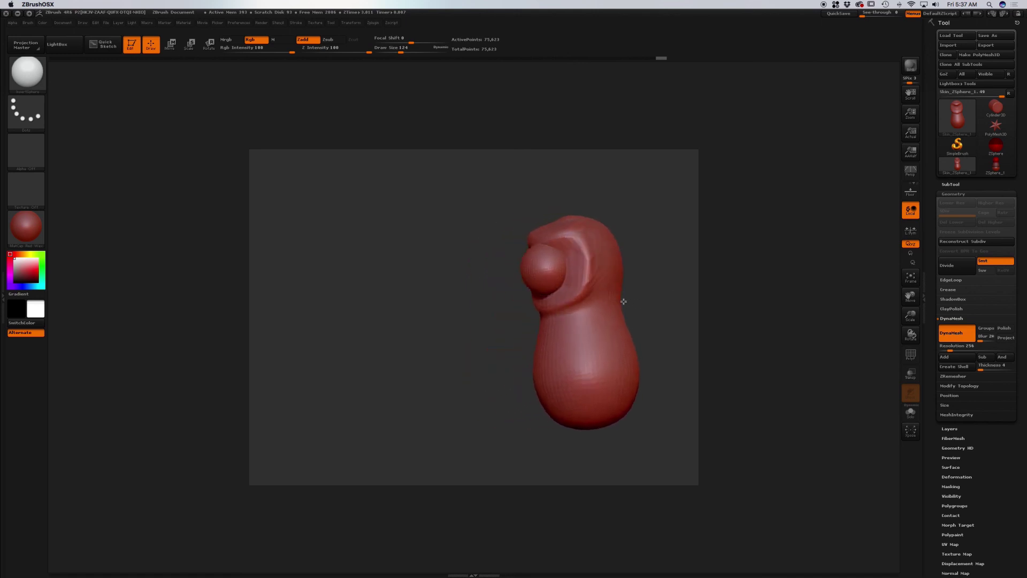
key(shift)
key(shift+f)
mouse_move(644, 254)
mouse_down()
mouse_move(658, 259)
mouse_move(660, 284)
mouse_move(672, 272)
mouse_move(667, 243)
mouse_up()
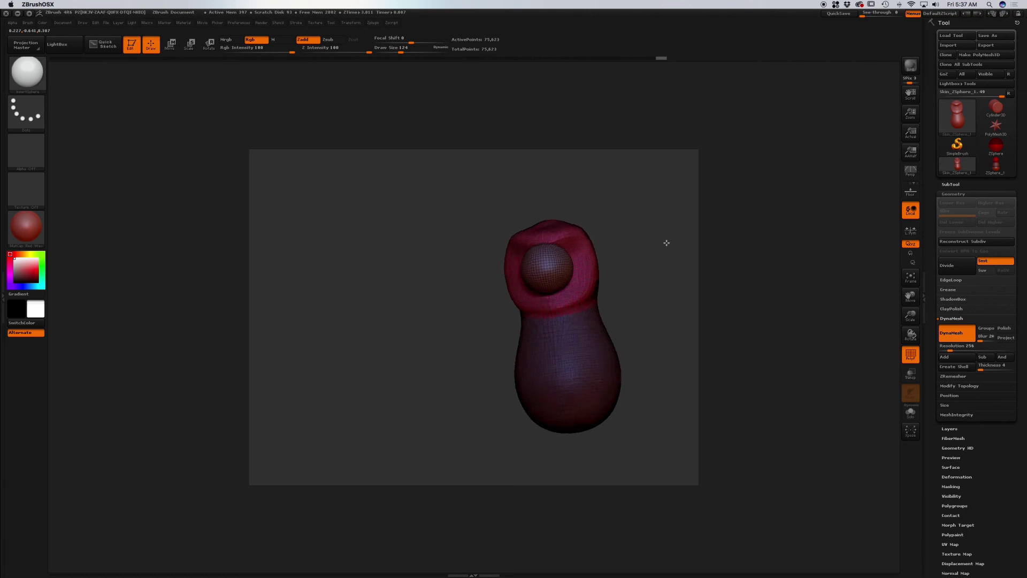
click(34, 78)
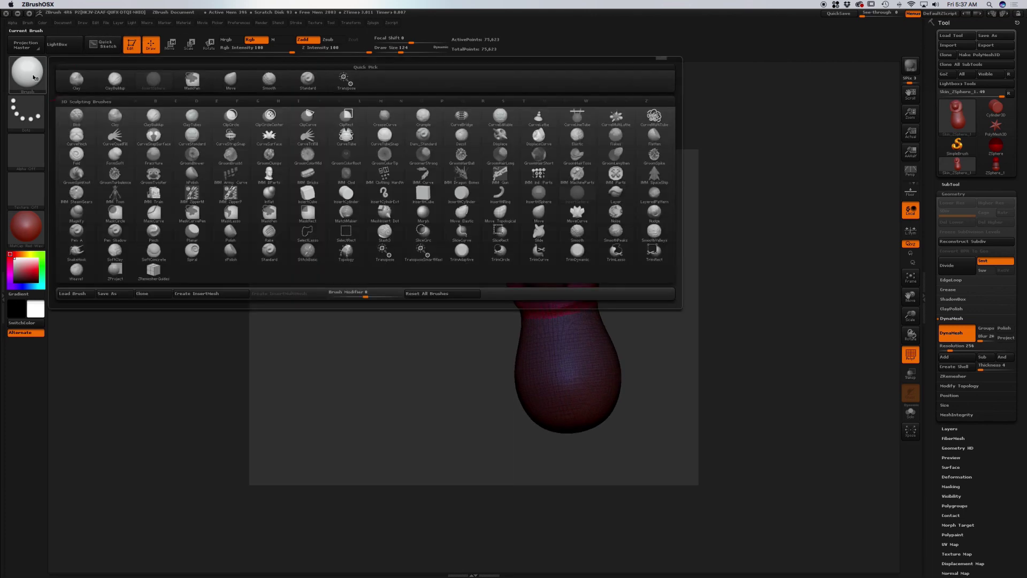
click(539, 212)
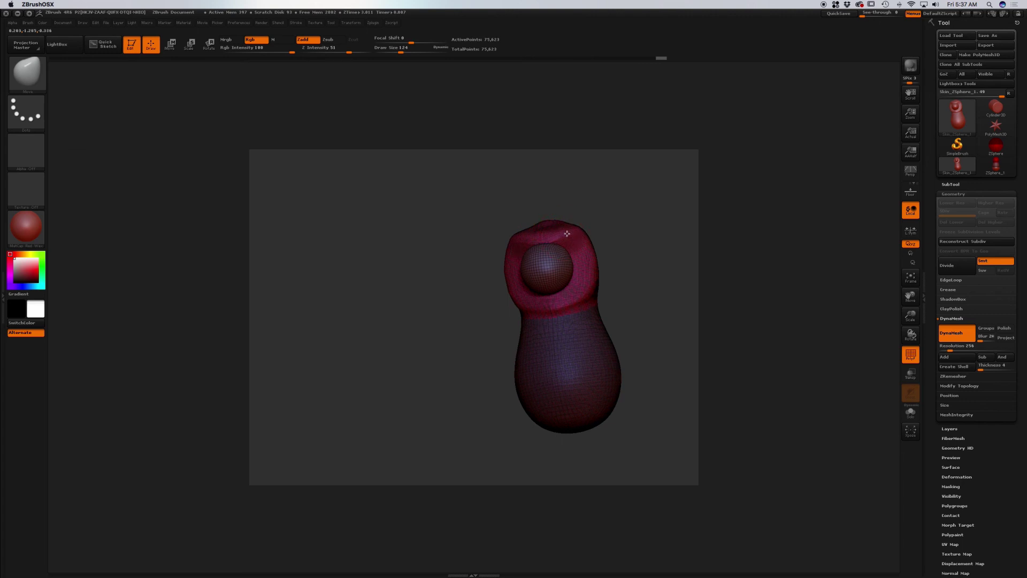
drag(643, 289, 607, 306)
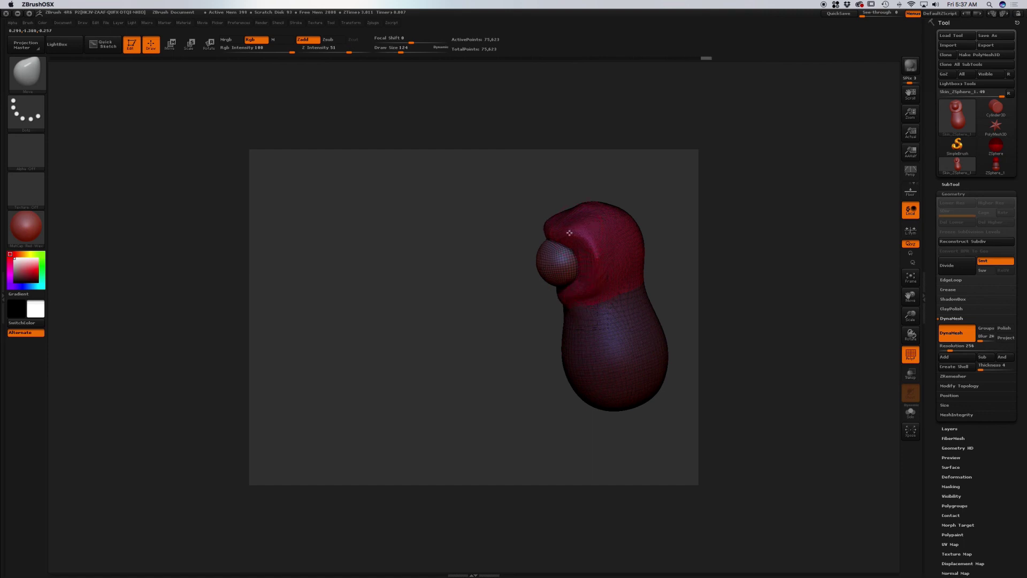
mouse_move(568, 236)
mouse_down()
mouse_move(543, 231)
mouse_move(586, 240)
mouse_move(552, 223)
mouse_up()
Step: Nudge the lower lid and the sides of the head around the eye with the Move brush
mouse_move(604, 262)
mouse_down()
mouse_move(602, 286)
mouse_move(591, 259)
mouse_move(589, 295)
mouse_up()
drag(665, 260, 696, 228)
drag(559, 300, 558, 294)
mouse_move(503, 278)
mouse_down()
mouse_move(517, 277)
mouse_move(511, 289)
mouse_up()
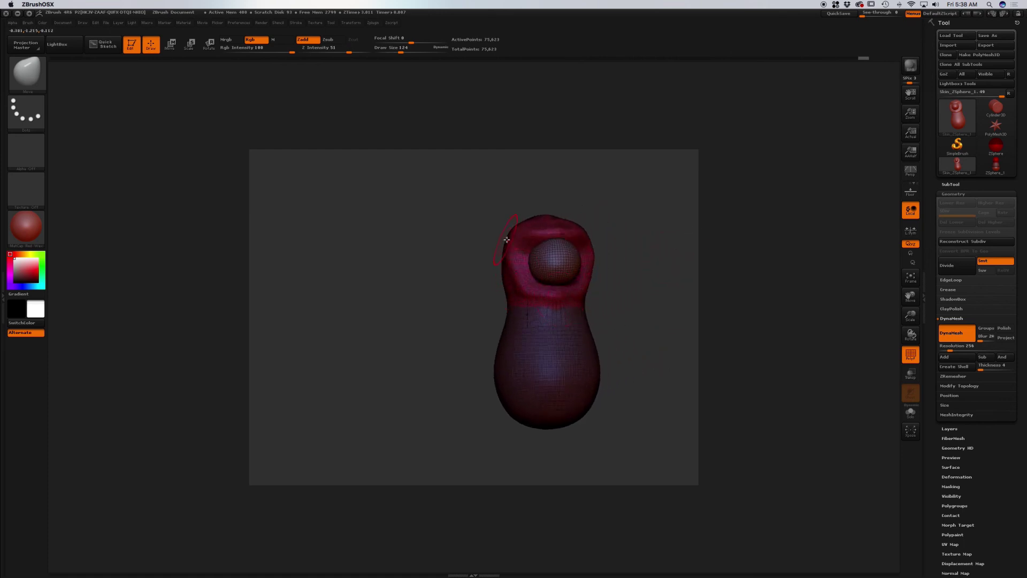
mouse_move(513, 242)
mouse_down()
mouse_move(524, 234)
mouse_move(516, 253)
mouse_up()
mouse_move(615, 250)
mouse_down()
mouse_move(628, 266)
mouse_move(603, 263)
mouse_move(620, 257)
mouse_up()
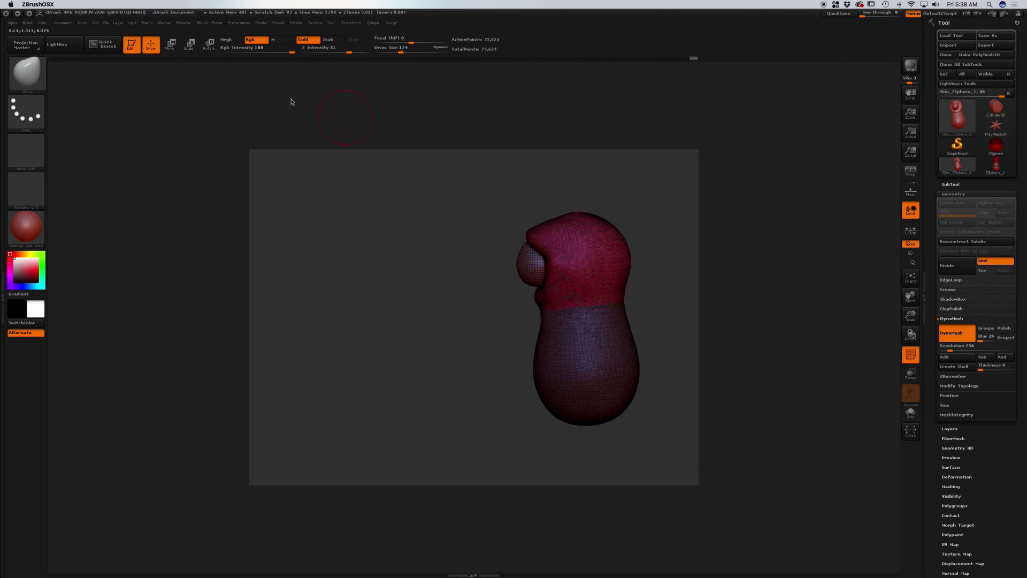
Step: Enlarge the Move brush to about 200 and reshape the nape, lower back and front of the body in profile
drag(402, 50, 412, 49)
drag(627, 295, 622, 292)
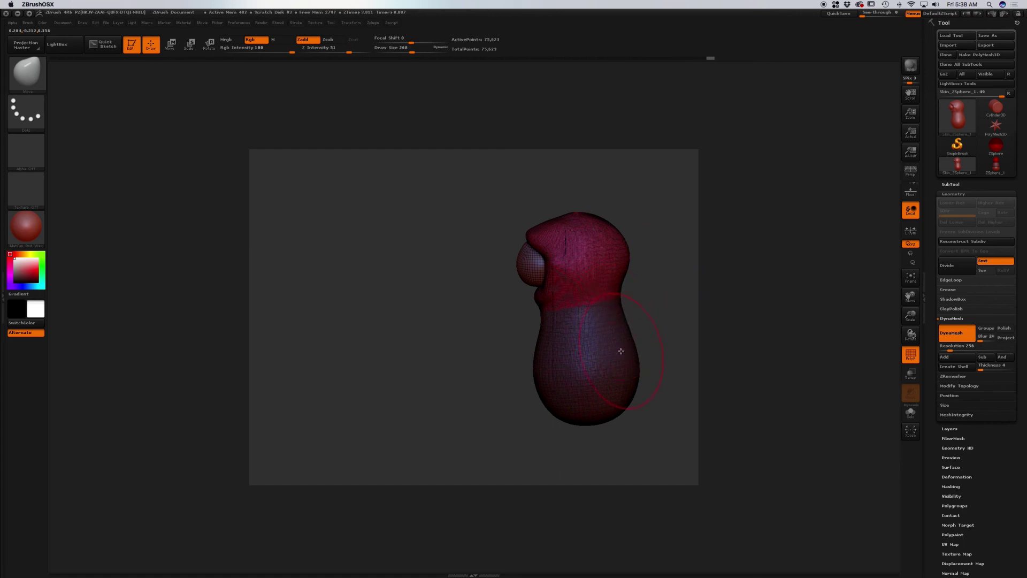
drag(634, 361, 634, 386)
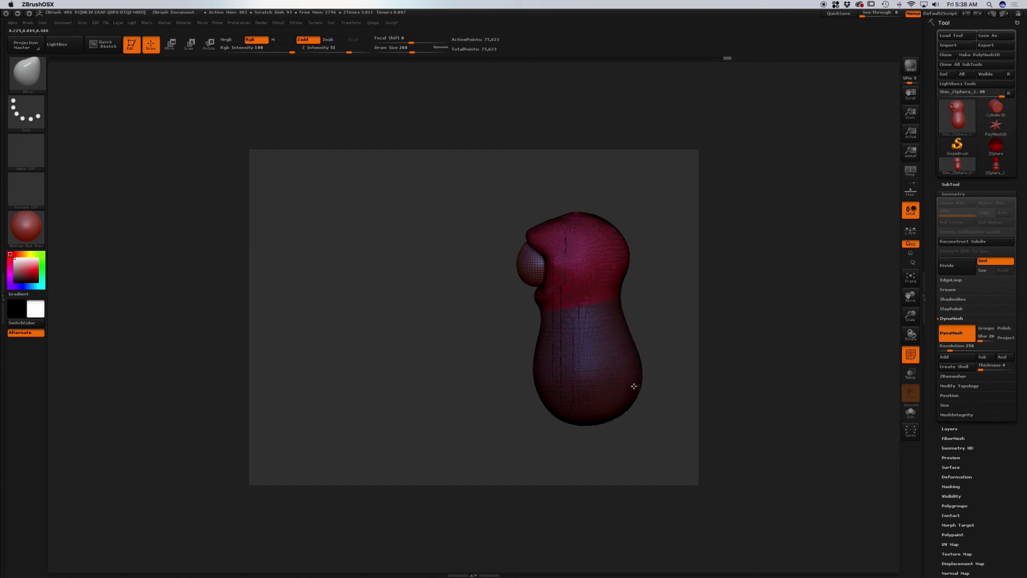
drag(561, 407, 555, 406)
drag(547, 315, 543, 312)
mouse_move(667, 300)
shift+mouse_down()
mouse_move(703, 292)
mouse_move(679, 294)
mouse_move(671, 322)
shift+mouse_up()
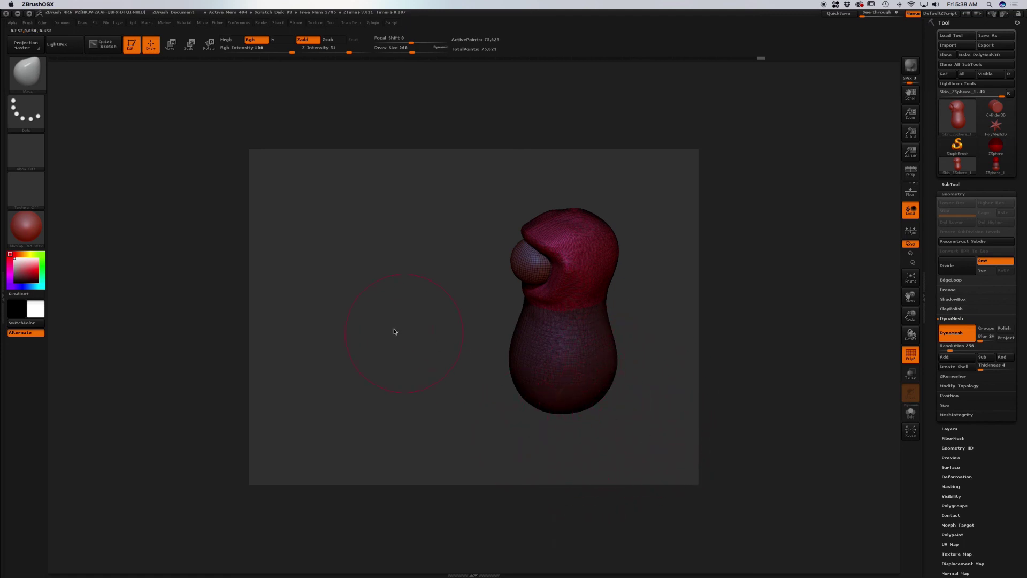
Step: Pull a symmetrical tentacle pair out of the lower back with SnakeHook at draw size 132, and remesh the body with DynaMesh
click(30, 75)
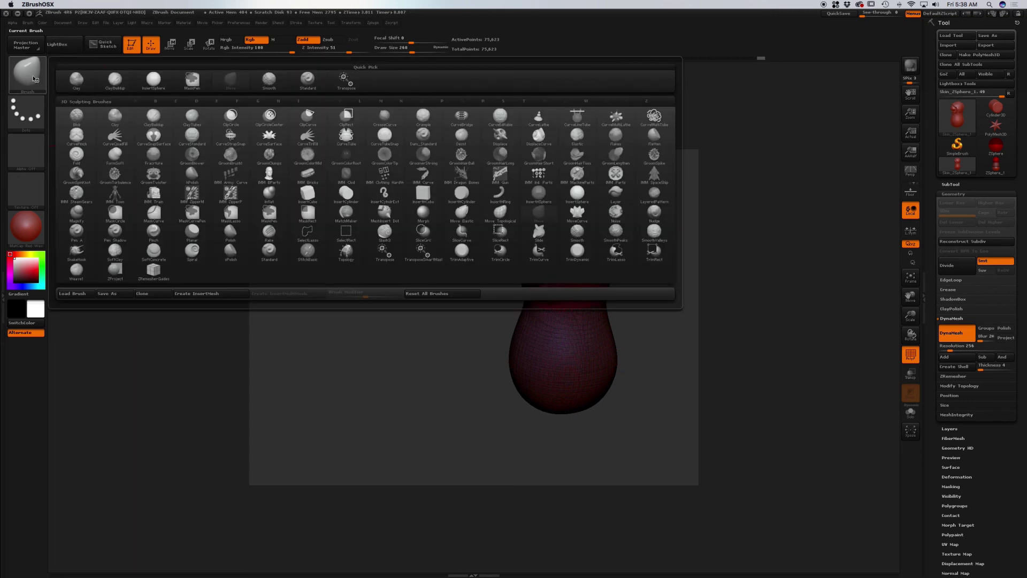
key(s)
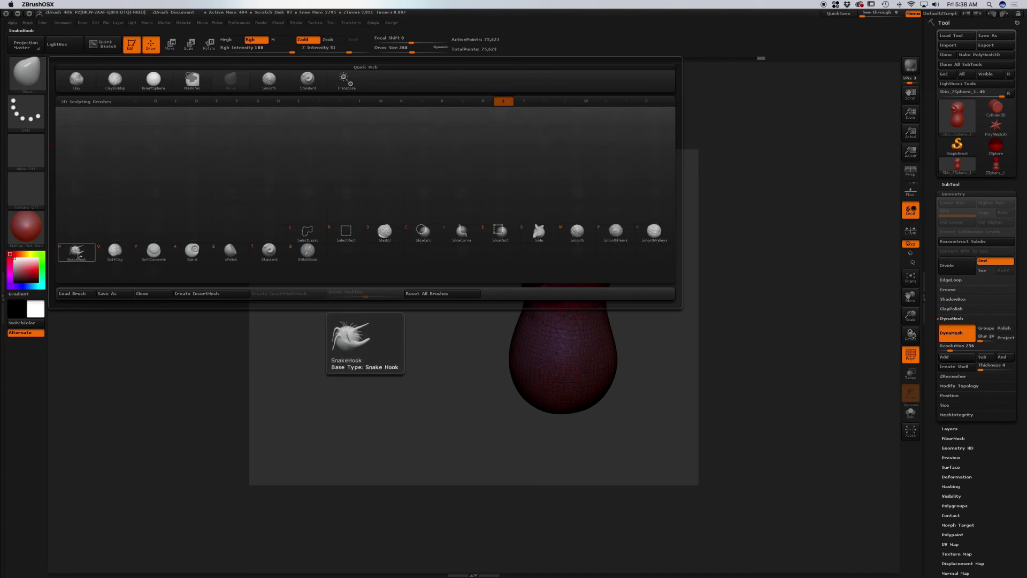
click(78, 253)
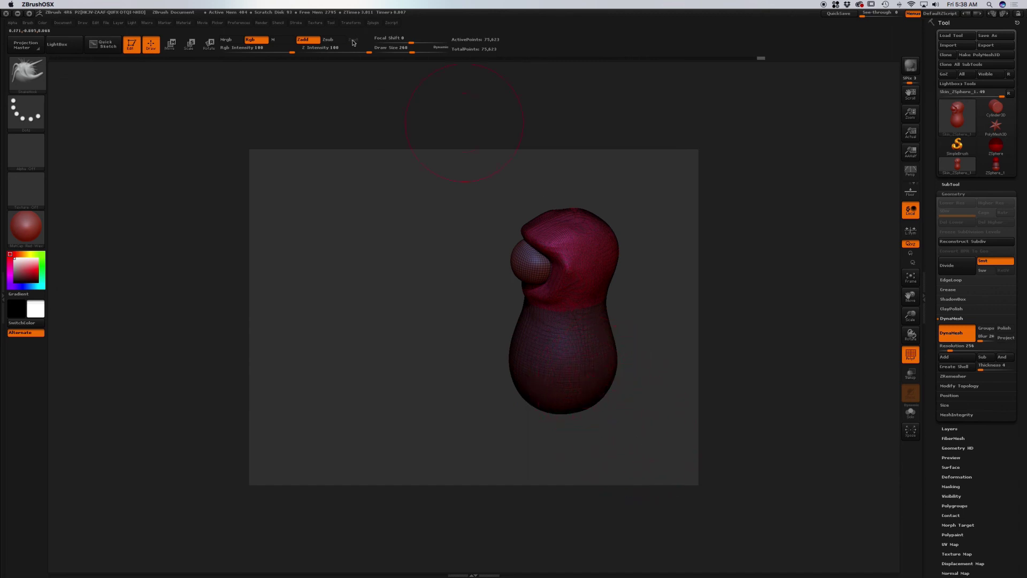
drag(408, 52, 401, 54)
mouse_move(606, 376)
mouse_down()
mouse_move(633, 390)
mouse_move(642, 437)
mouse_move(662, 440)
mouse_up()
mouse_move(642, 308)
mouse_down()
mouse_move(649, 296)
mouse_move(548, 268)
mouse_move(552, 279)
mouse_move(692, 303)
mouse_move(563, 288)
mouse_up()
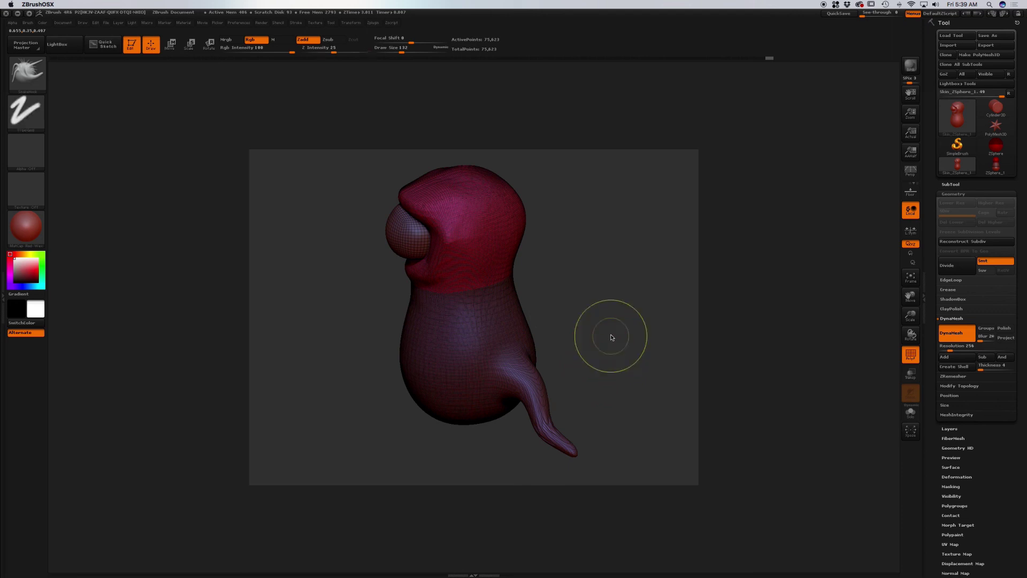
ctrl+drag(594, 277, 637, 333)
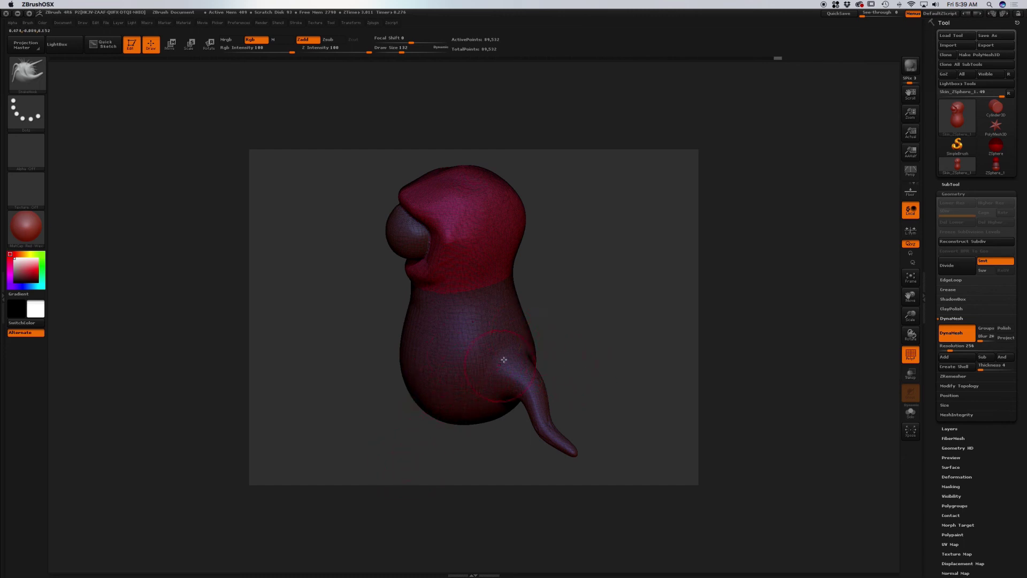
Step: Pull a second tentacle pair out of the body's lower sides, redoing the first attempt, and remesh with DynaMesh
mouse_move(595, 363)
mouse_down()
mouse_move(573, 351)
mouse_move(600, 340)
mouse_up()
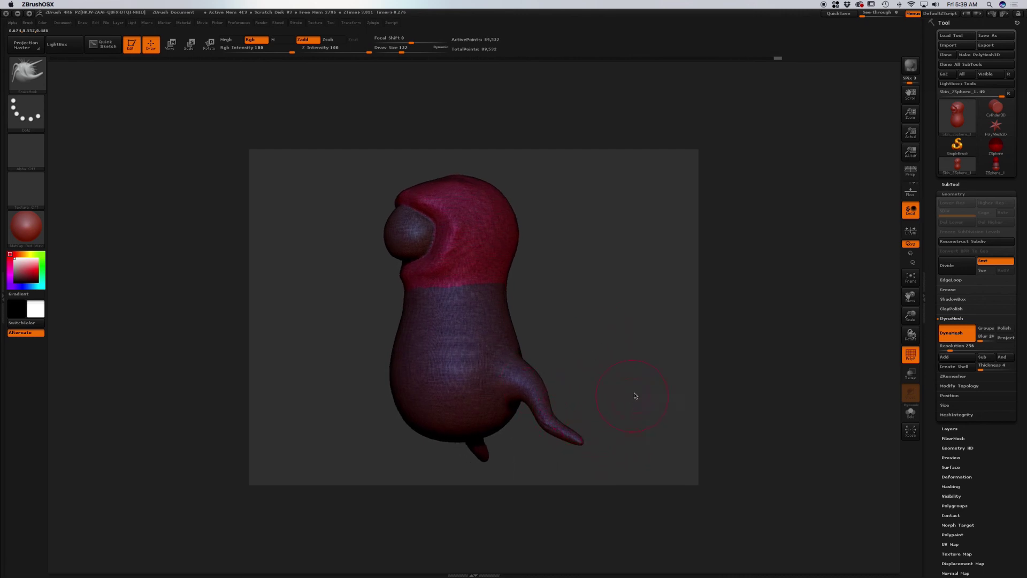
drag(608, 375, 507, 377)
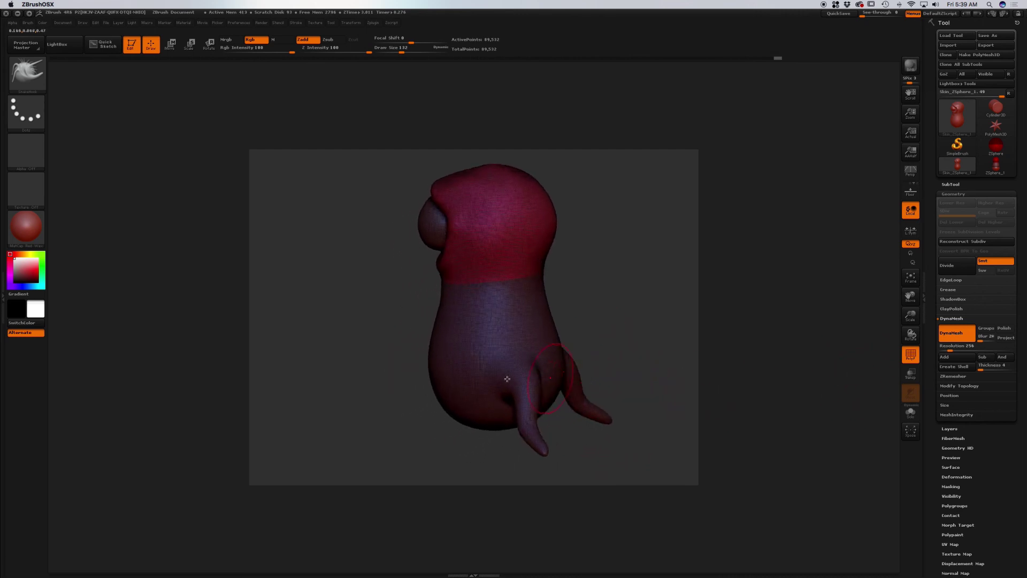
alt+drag(615, 326, 660, 331)
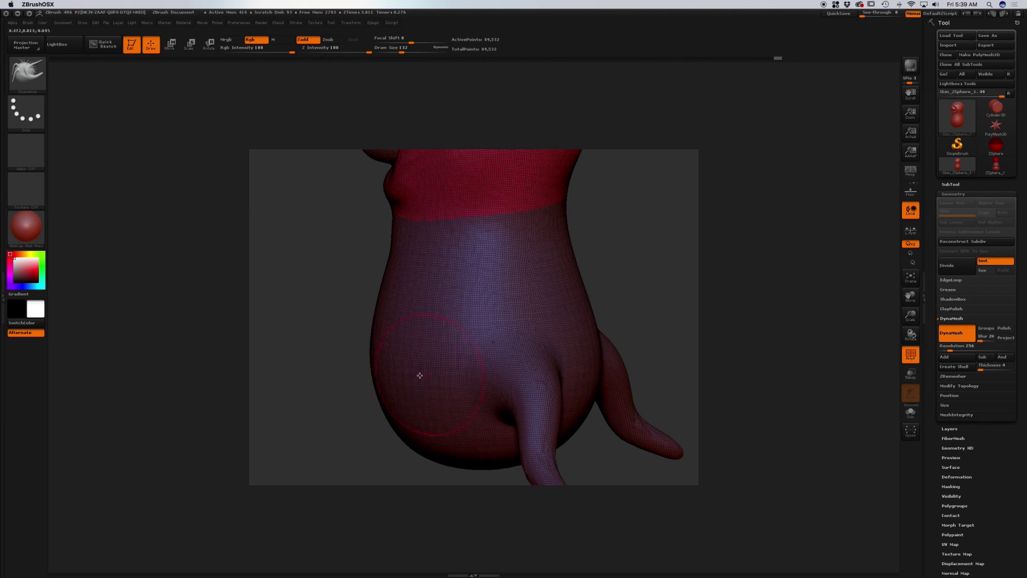
mouse_move(403, 382)
mouse_down()
mouse_move(369, 431)
mouse_move(310, 466)
mouse_up()
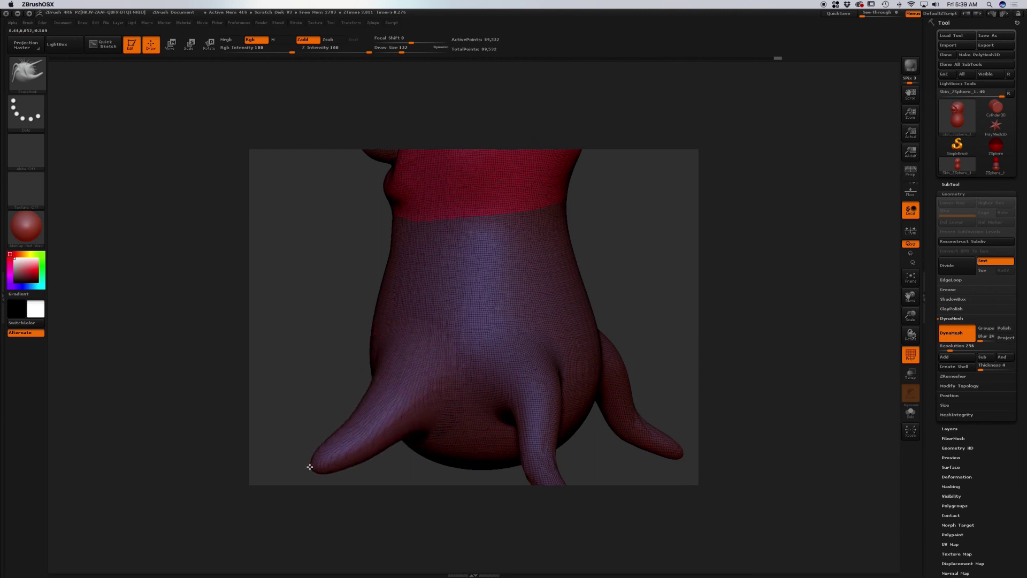
key(ctrl+z)
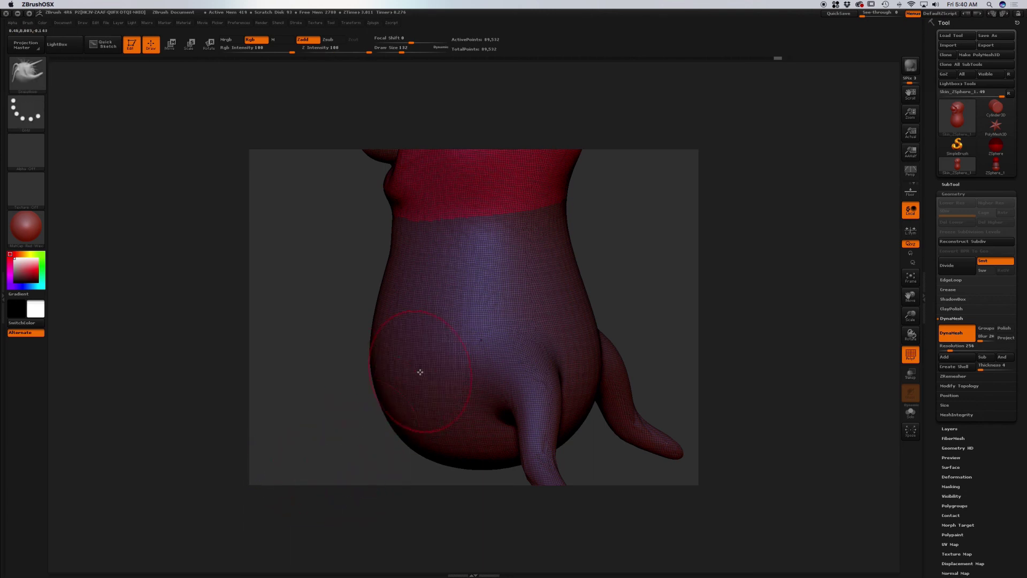
mouse_move(410, 372)
mouse_down()
mouse_move(379, 385)
mouse_move(362, 409)
mouse_move(351, 472)
mouse_move(295, 482)
mouse_up()
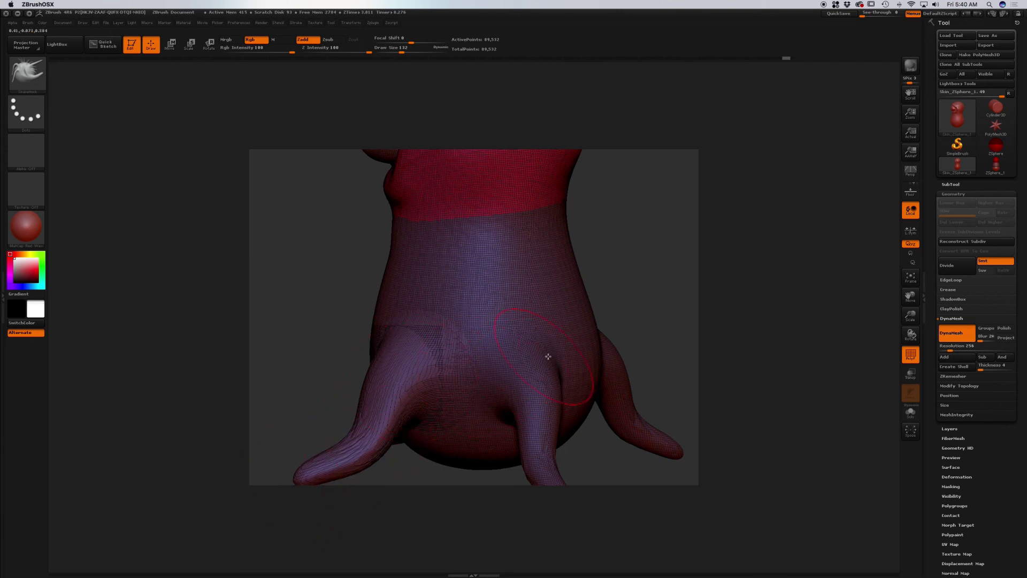
ctrl+drag(635, 219, 668, 277)
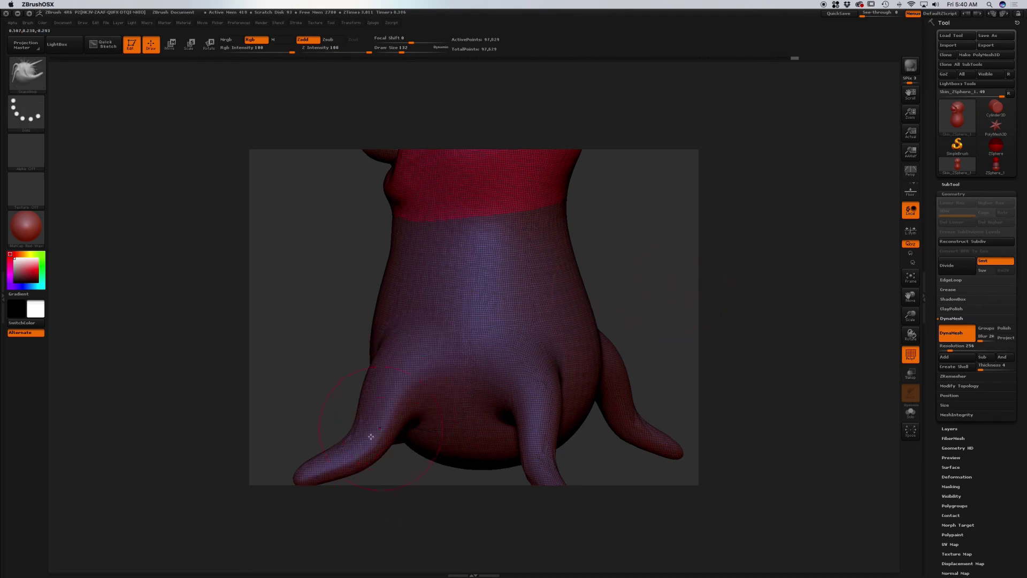
Step: Reduce the SnakeHook brush to about 104 and pull a narrower tentacle pair out of the lower front of the body
drag(323, 352, 346, 359)
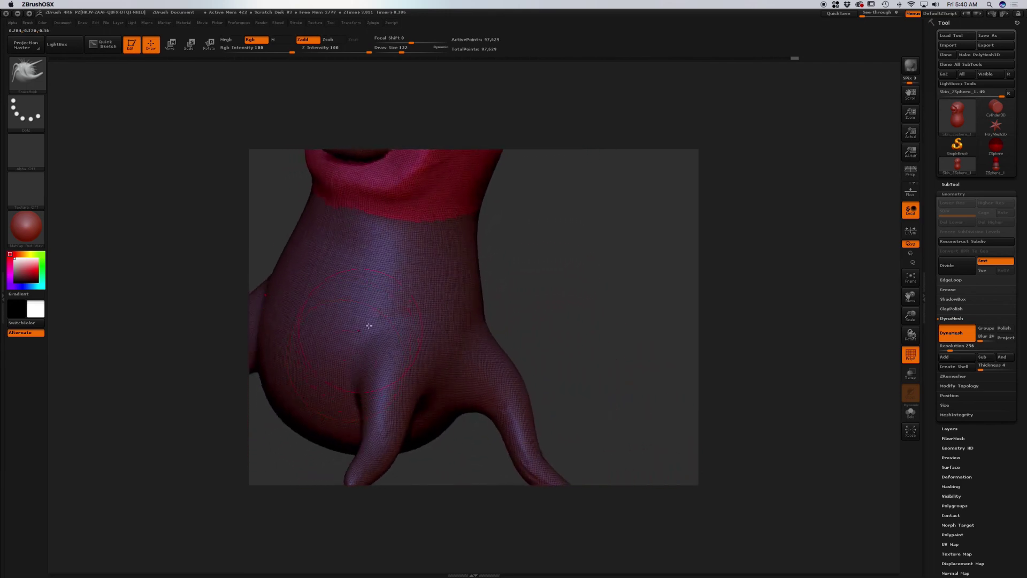
drag(550, 308, 612, 275)
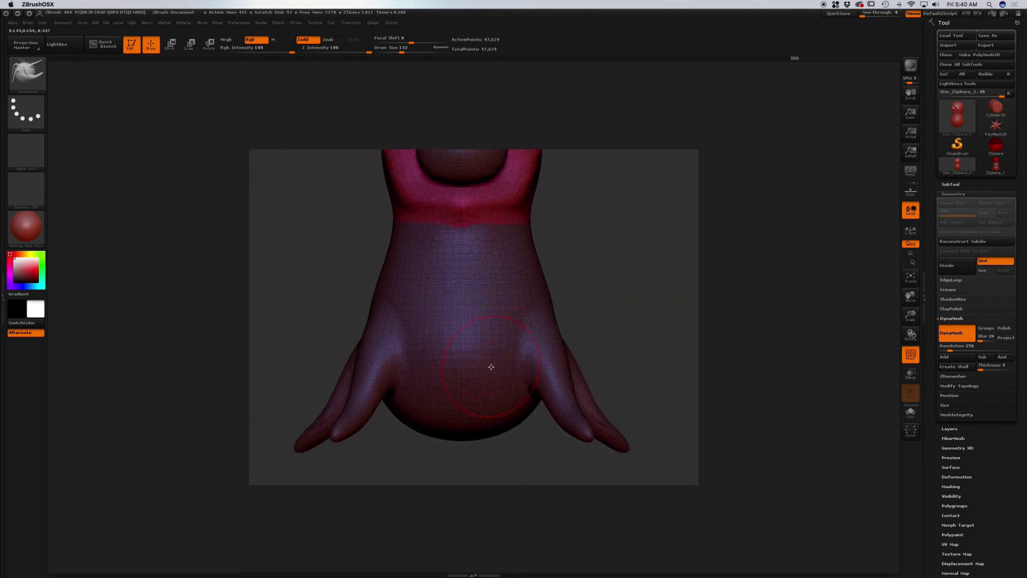
drag(402, 53, 399, 53)
mouse_move(500, 372)
mouse_down()
mouse_move(523, 394)
mouse_move(531, 447)
mouse_move(558, 456)
mouse_up()
mouse_move(638, 344)
mouse_down()
mouse_move(608, 333)
mouse_move(595, 343)
mouse_up()
mouse_move(495, 364)
mouse_down()
mouse_move(477, 374)
mouse_move(459, 423)
mouse_move(429, 439)
mouse_up()
alt+drag(483, 461, 501, 437)
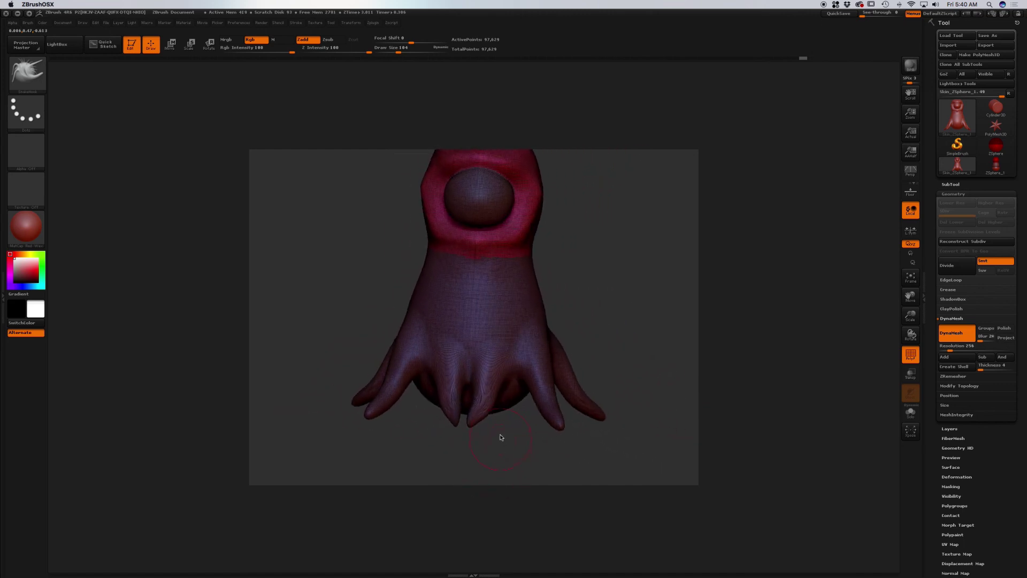
Step: Remesh the body with DynaMesh to even out the stretched front tentacles, and check the tentacles from several angles
drag(629, 308, 704, 277)
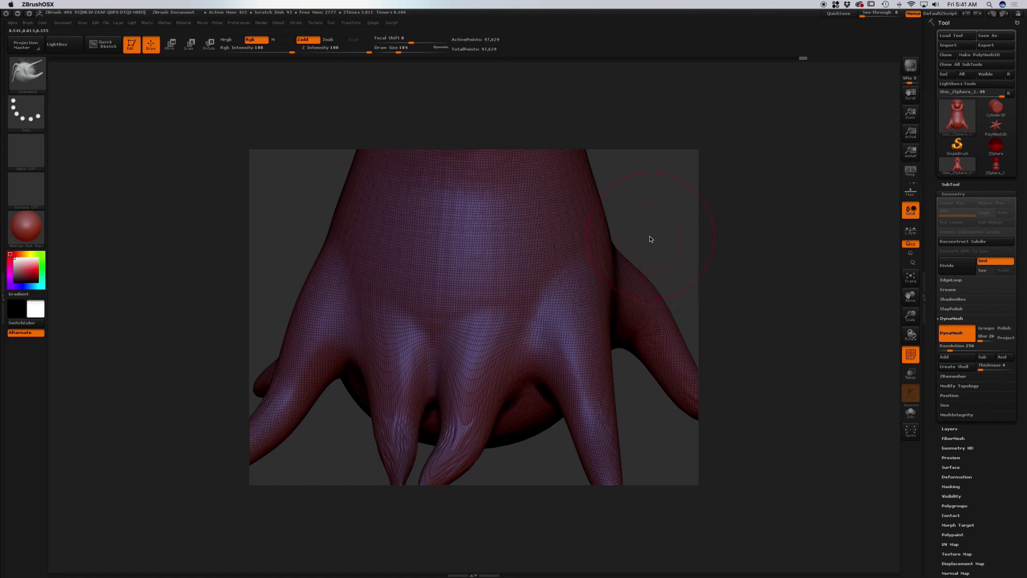
ctrl+drag(651, 187, 724, 256)
mouse_move(659, 239)
mouse_down()
mouse_move(653, 232)
mouse_move(649, 252)
mouse_move(676, 254)
mouse_move(558, 258)
mouse_up()
drag(599, 287, 579, 259)
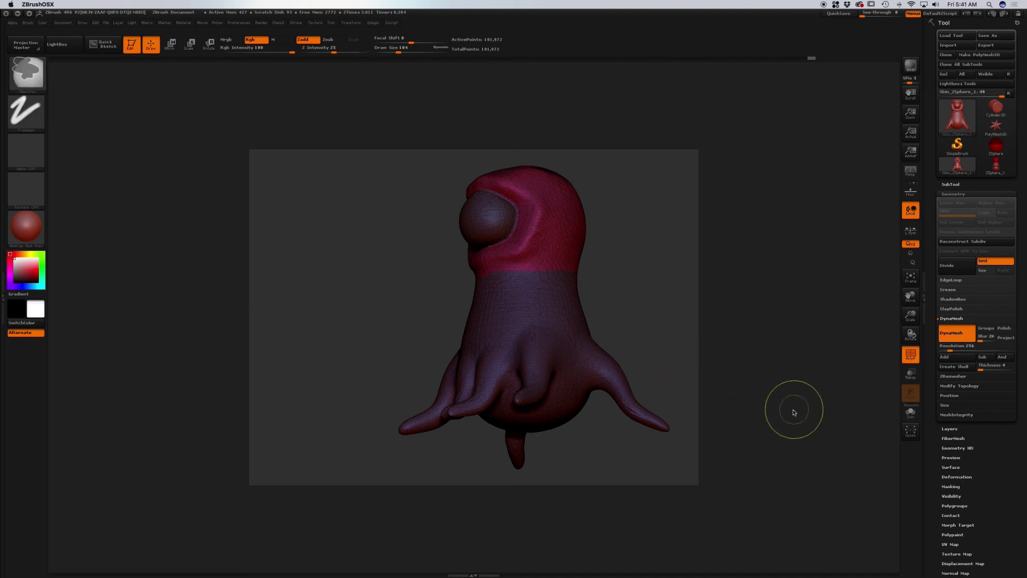
drag(644, 308, 672, 319)
mouse_move(660, 319)
mouse_down()
mouse_move(669, 307)
mouse_move(651, 305)
mouse_up()
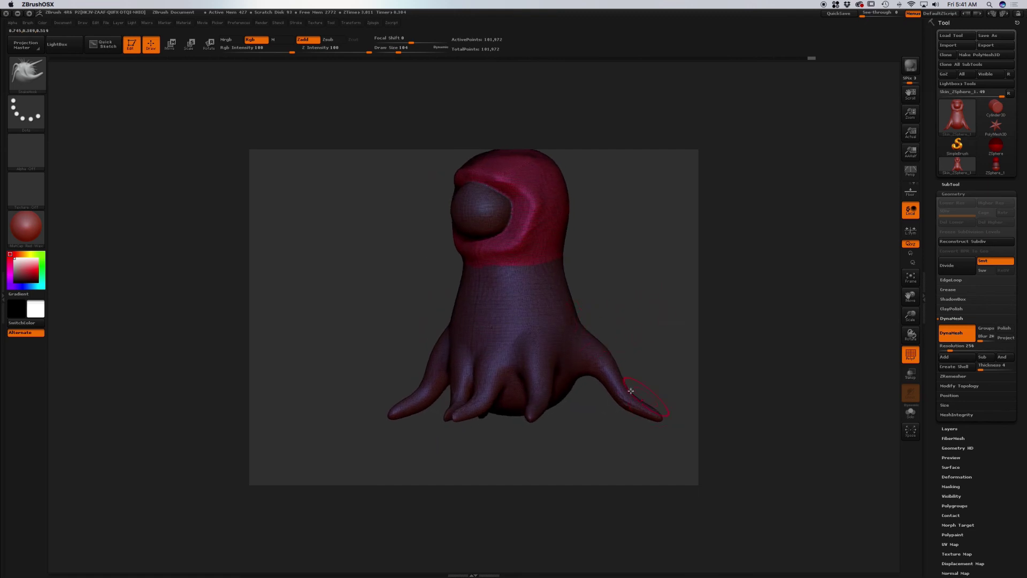